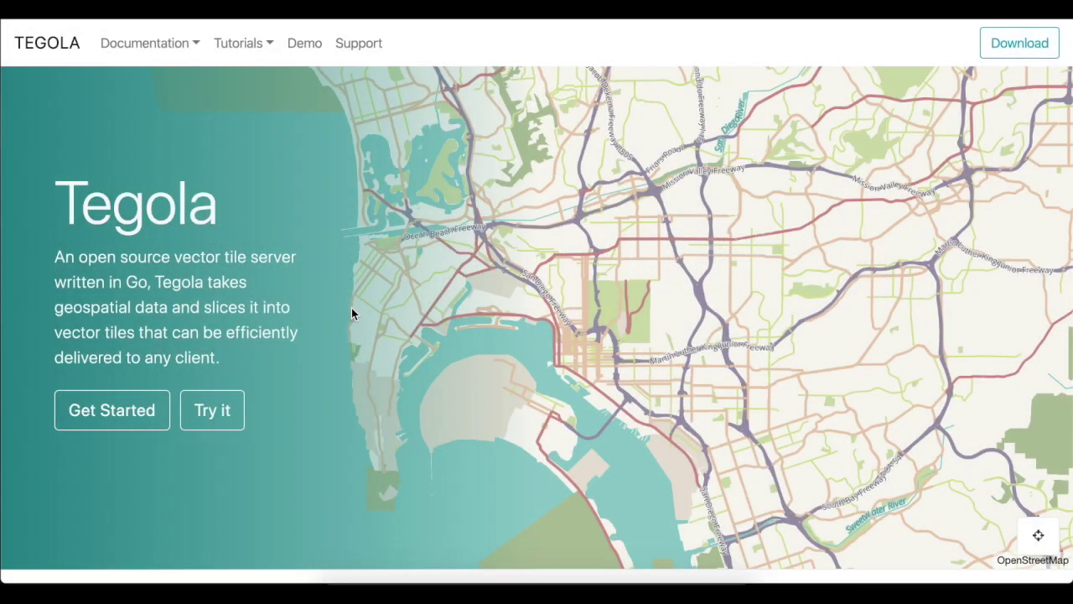
Step: Cycle Dar'a's 3D map through the Go Spatial, Camo, Night, Mobility and OSGeo styles
scroll(351, 316, down, 3)
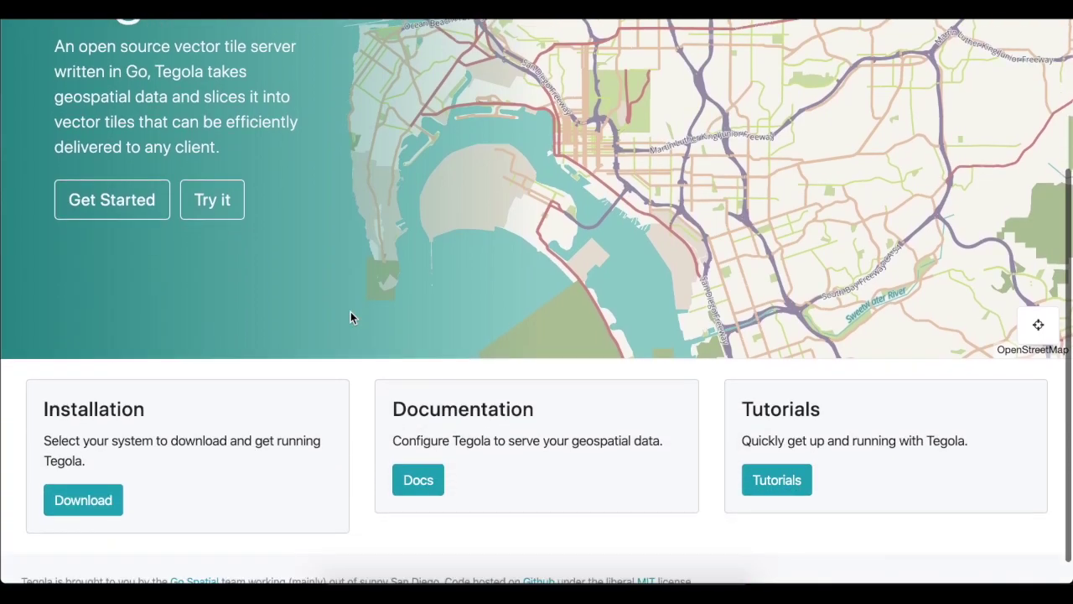
scroll(351, 316, up, 3)
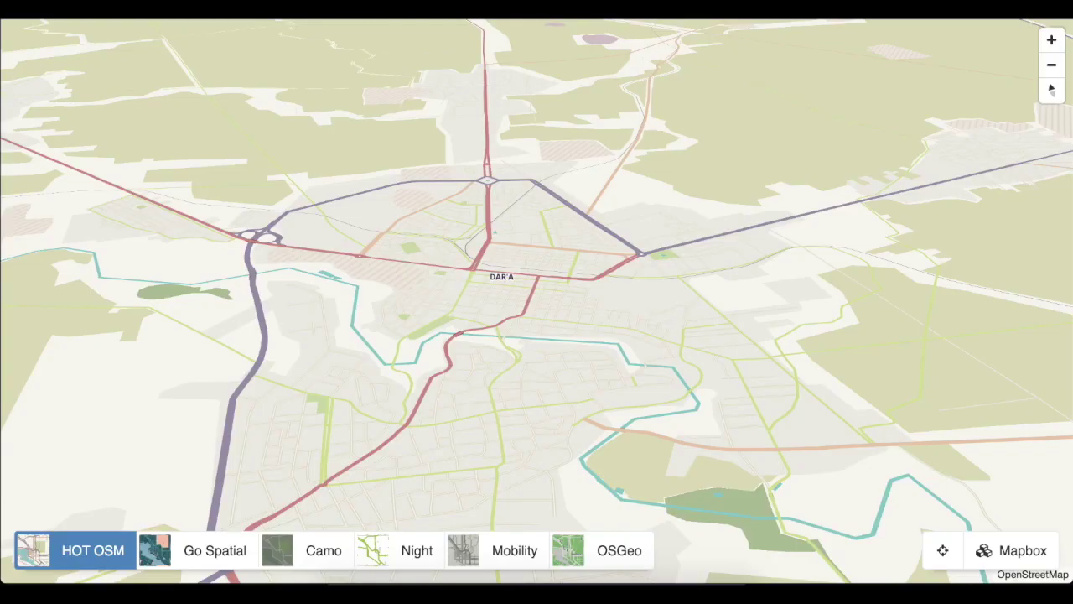
drag(477, 325, 508, 306)
scroll(508, 306, up, 5)
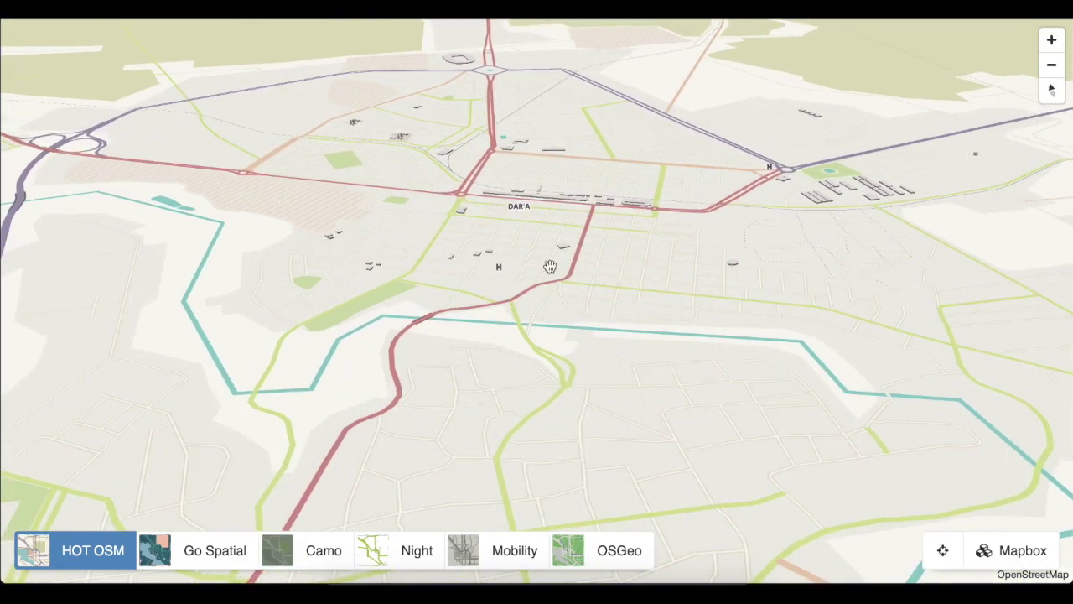
drag(549, 266, 503, 394)
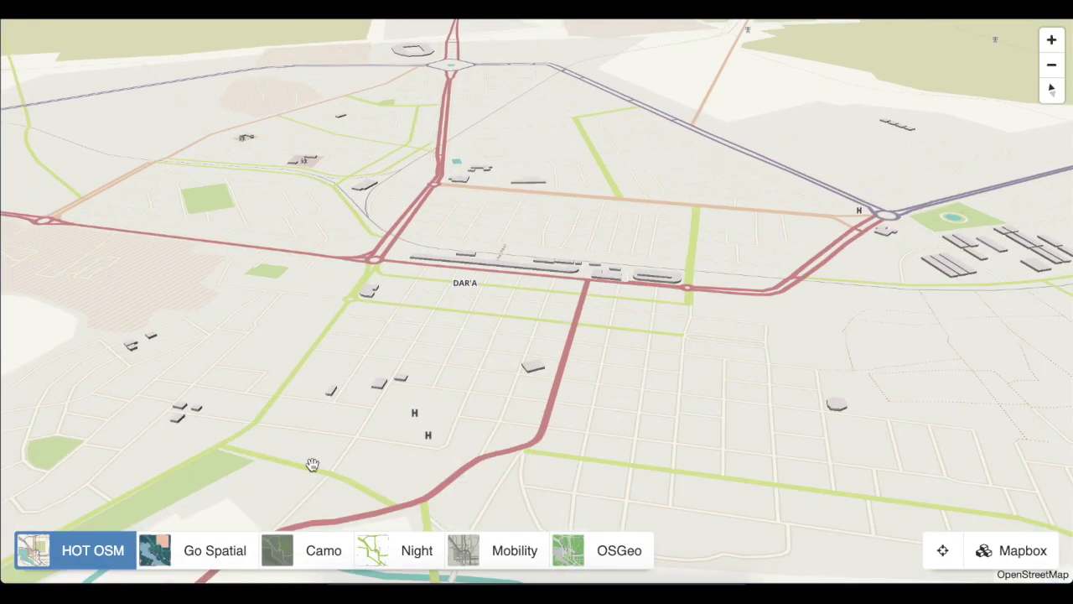
click(227, 554)
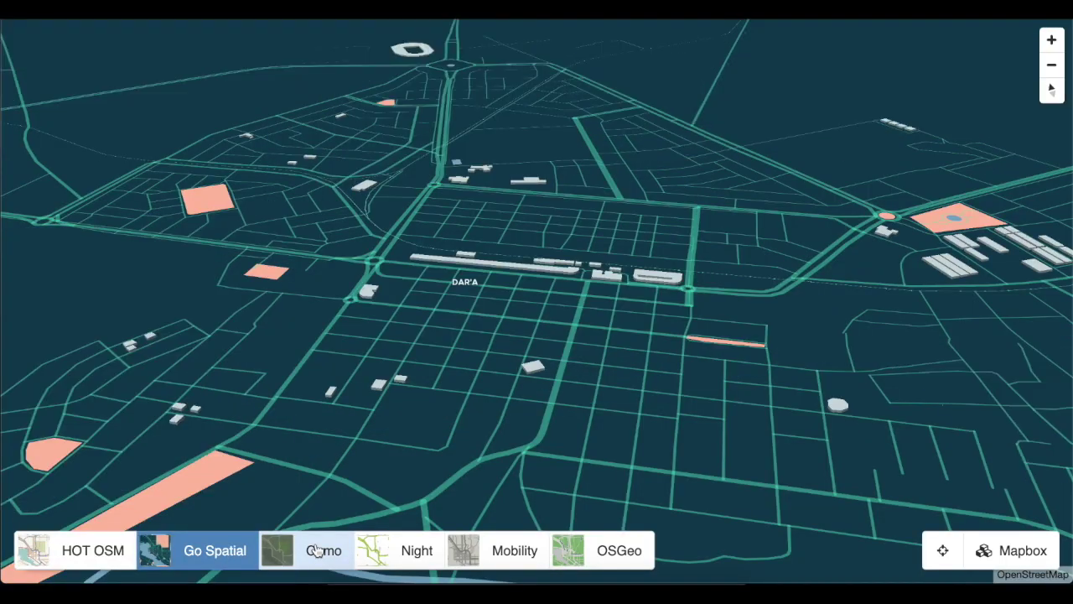
click(324, 554)
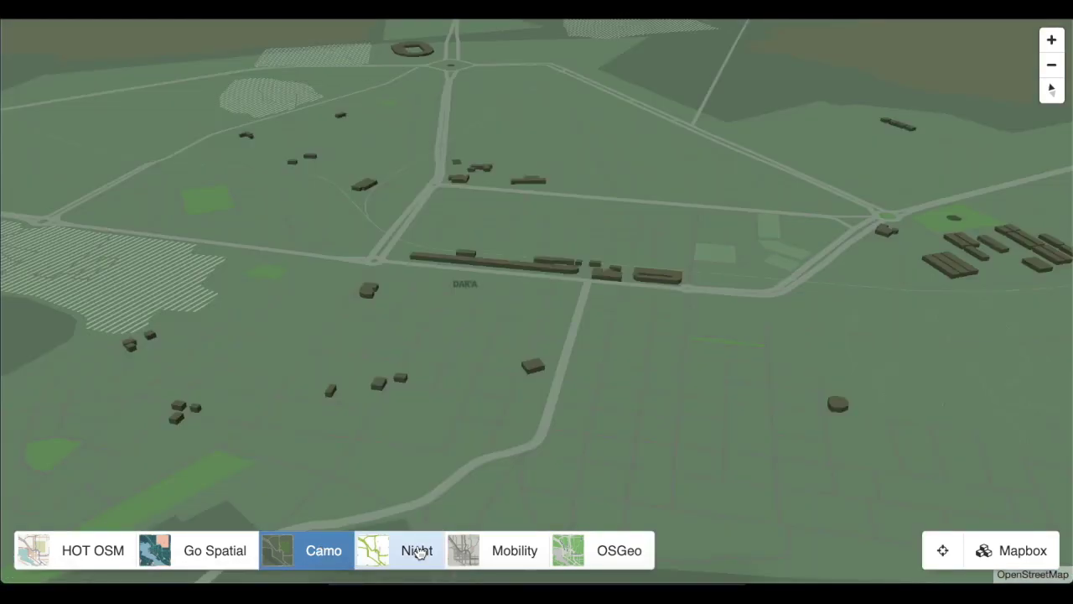
click(419, 552)
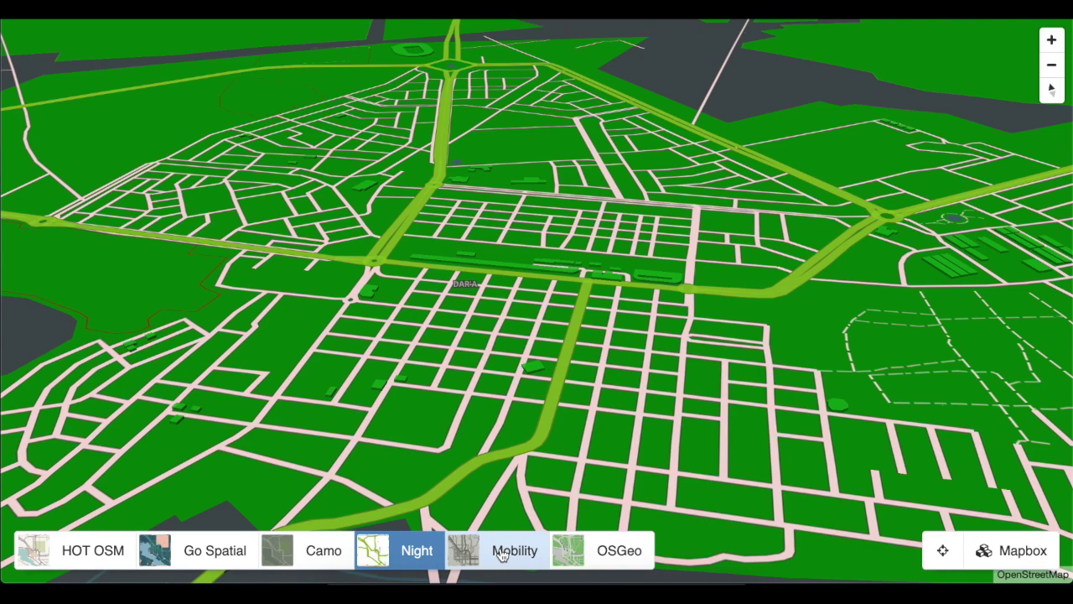
click(502, 553)
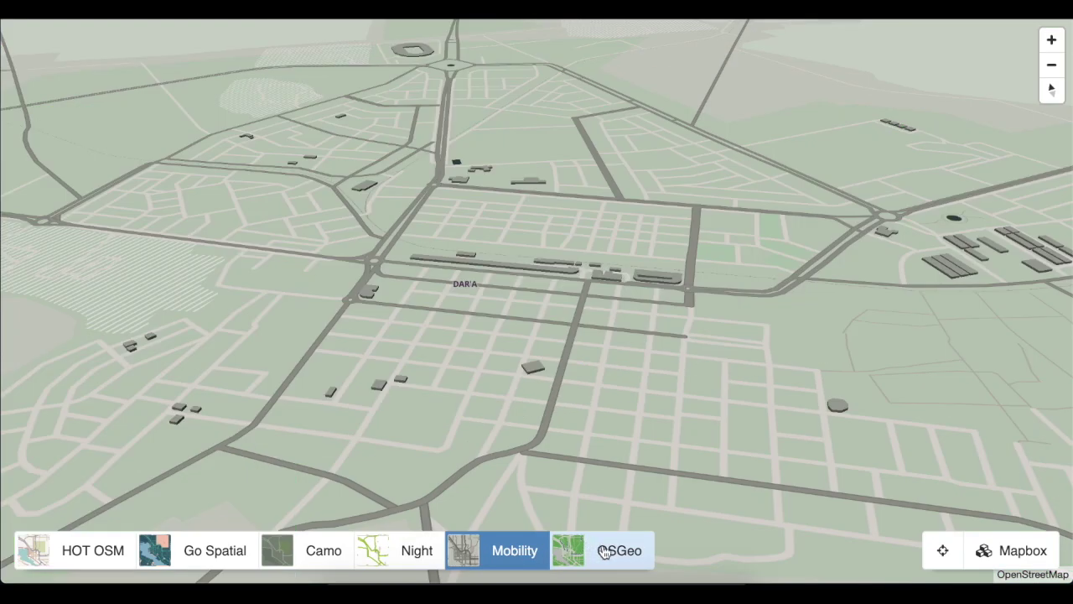
click(604, 552)
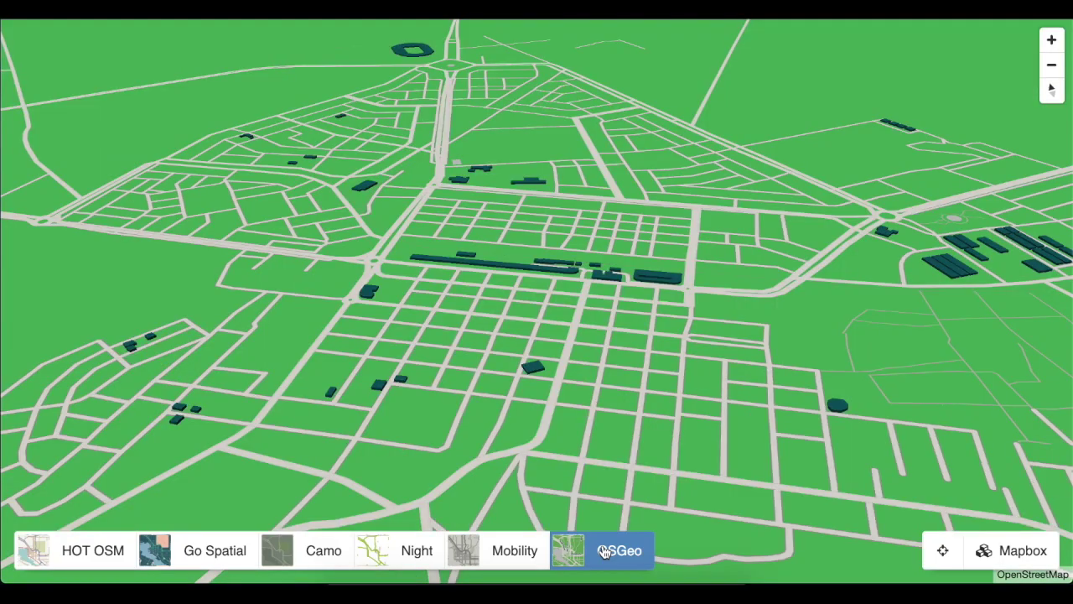
Step: Render the map flat with OpenLayers instead of Mapbox in the HOT OSM style
click(1037, 551)
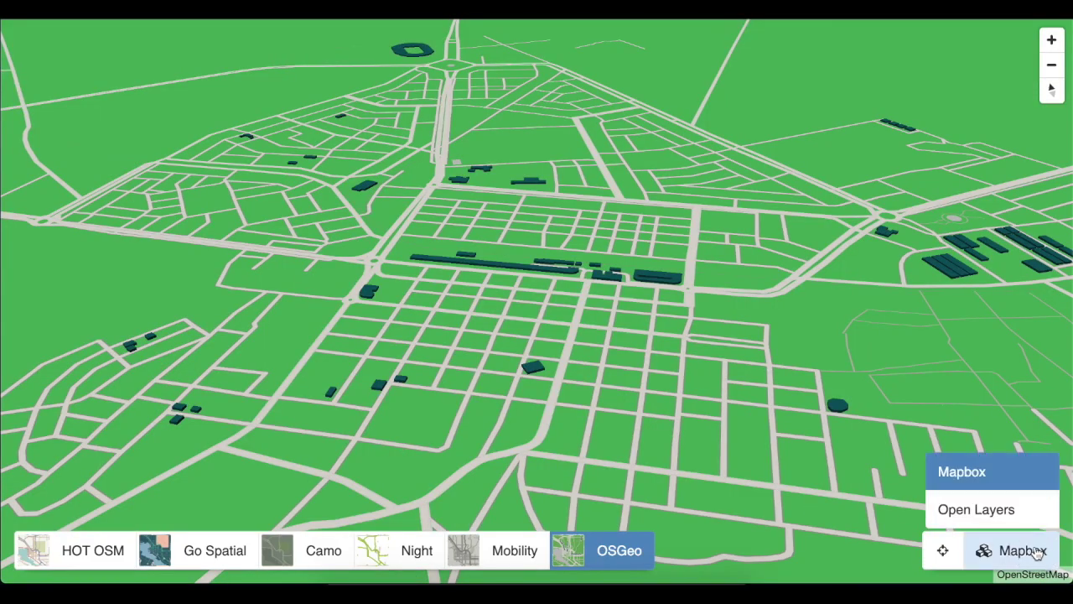
click(1003, 511)
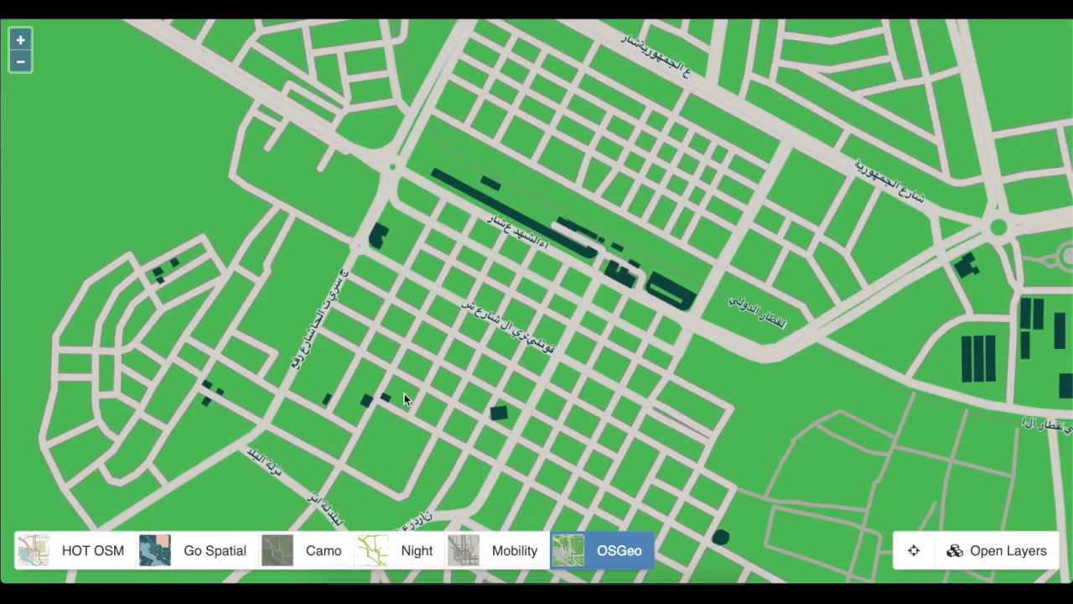
scroll(404, 394, down, 2)
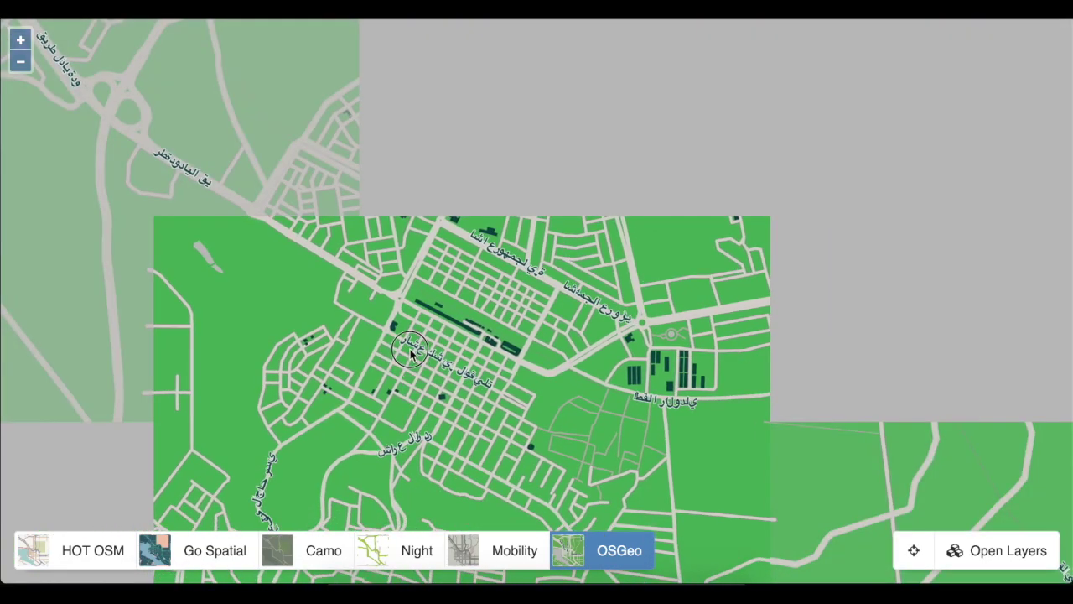
drag(411, 352, 415, 330)
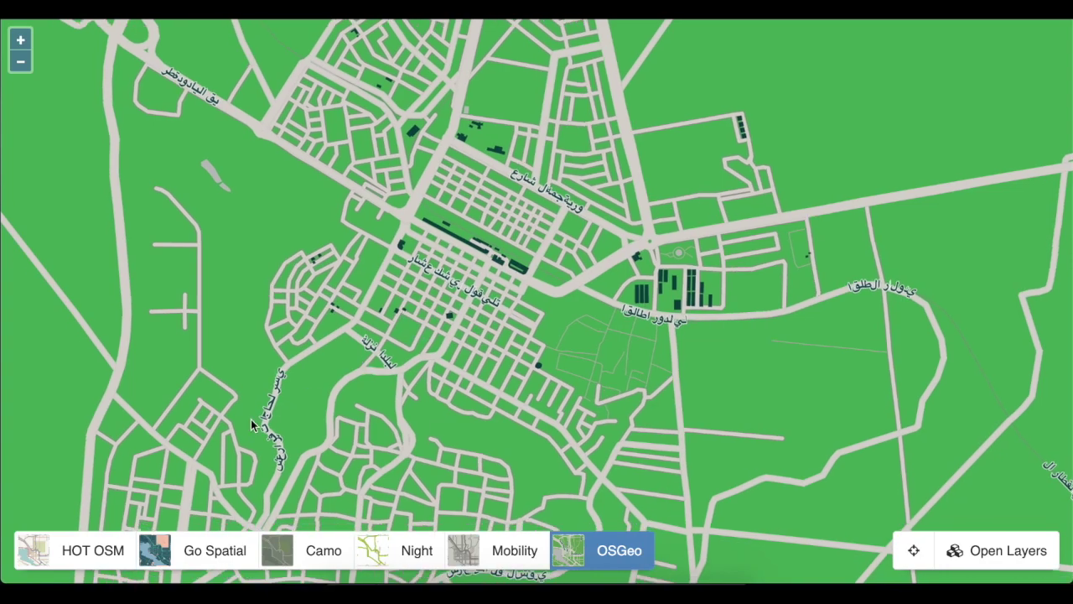
click(85, 547)
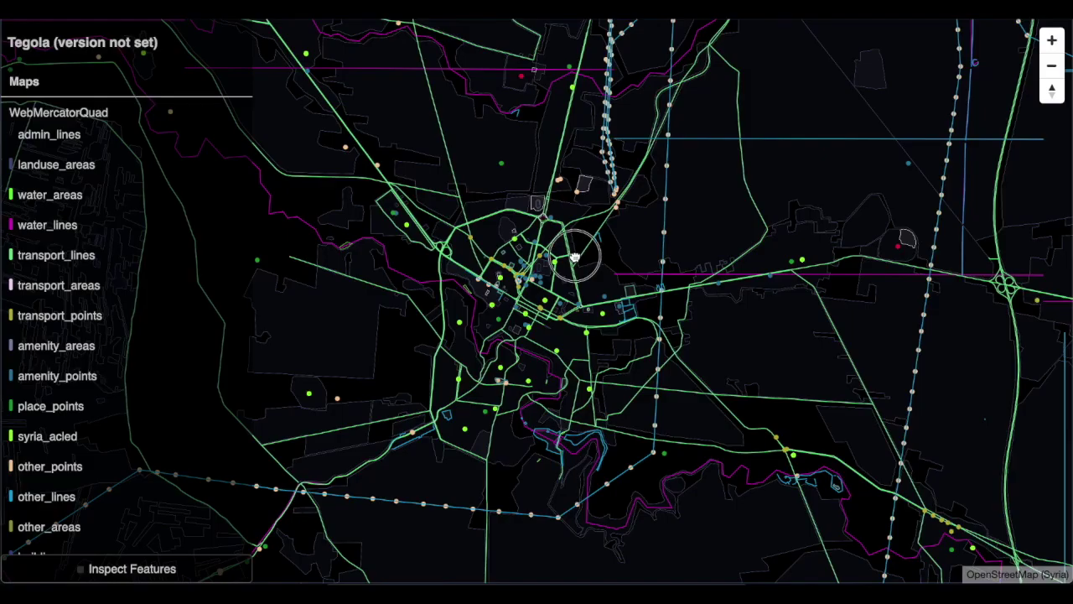
Step: Zoom into central Dar'a's streets, check a transport_lines feature, then turn feature inspection off
drag(575, 245, 536, 283)
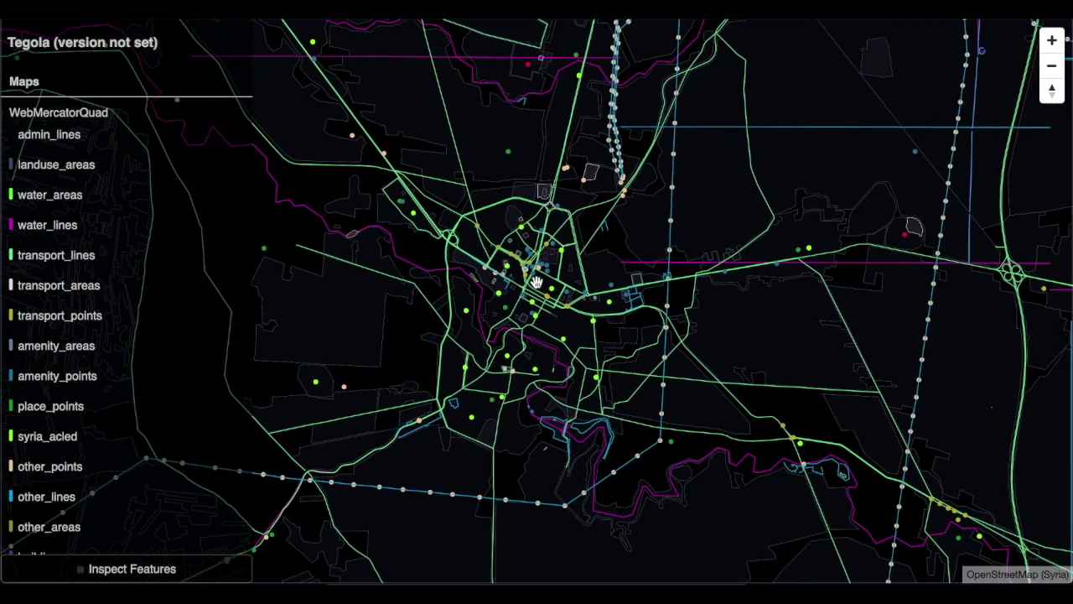
scroll(526, 297, up, 3)
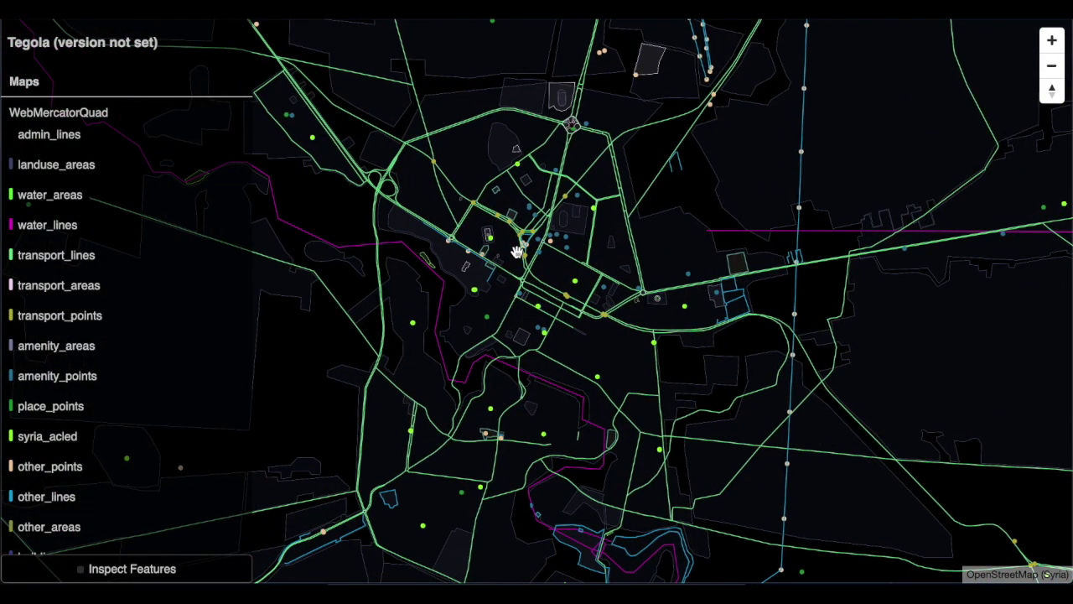
scroll(517, 252, up, 2)
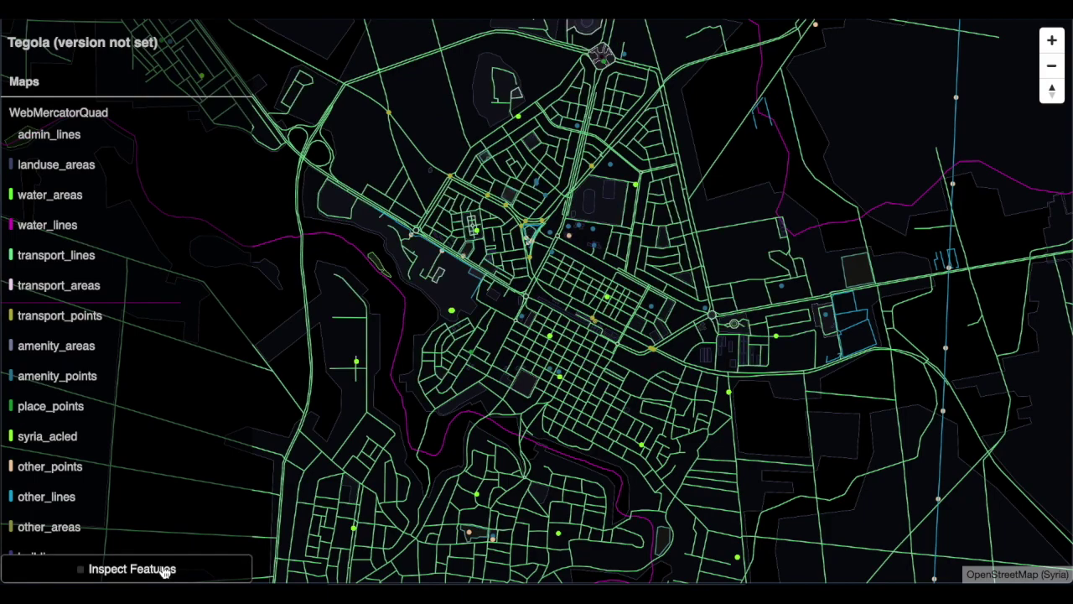
mouse_move(319, 409)
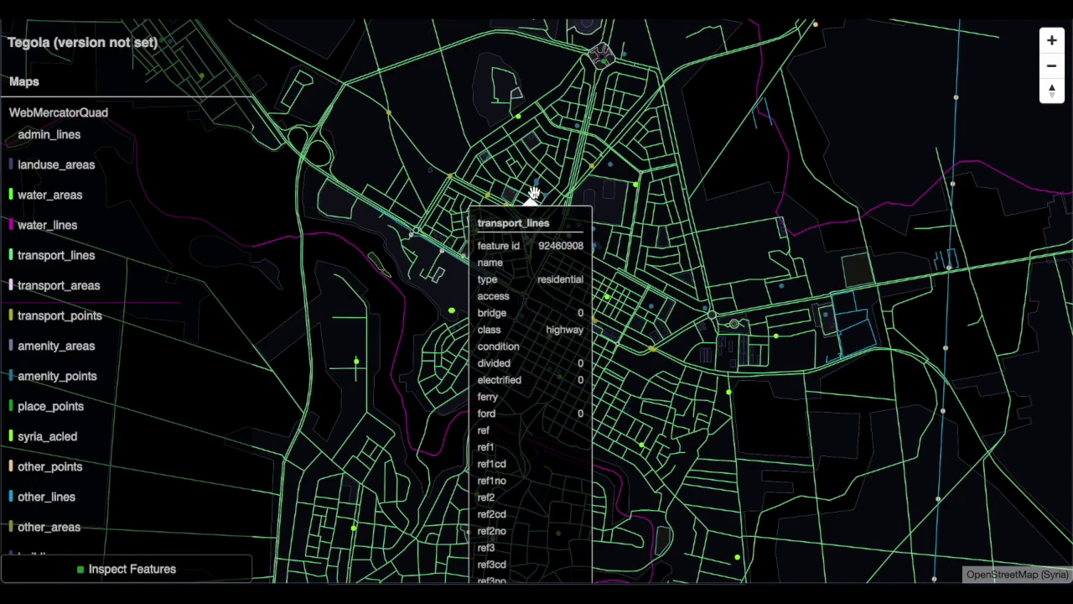
click(80, 568)
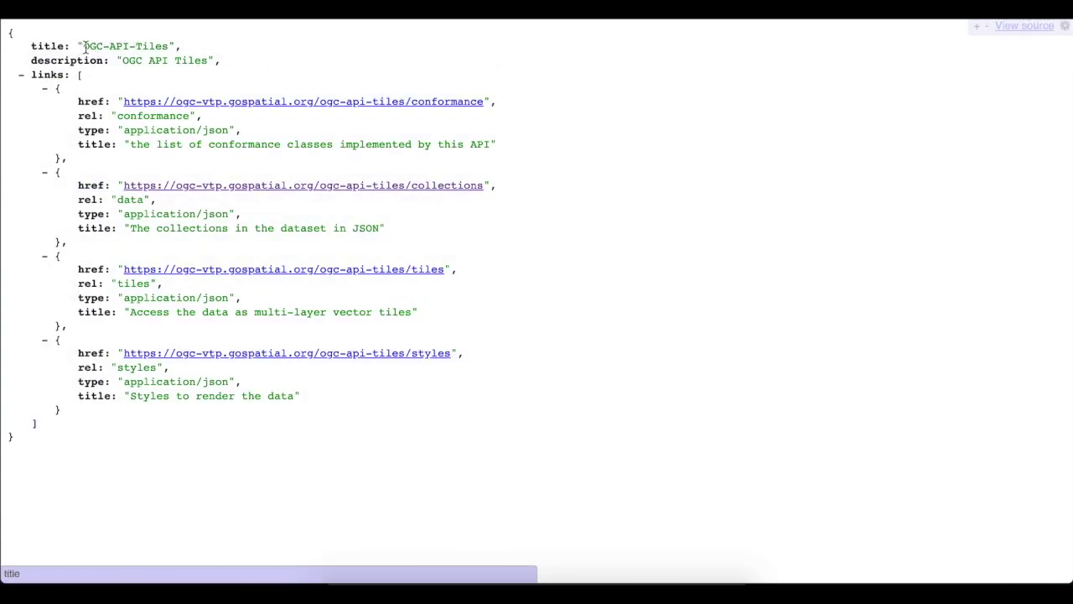
Step: View the conformance document from the OGC-API-Tiles landing page
drag(85, 47, 167, 45)
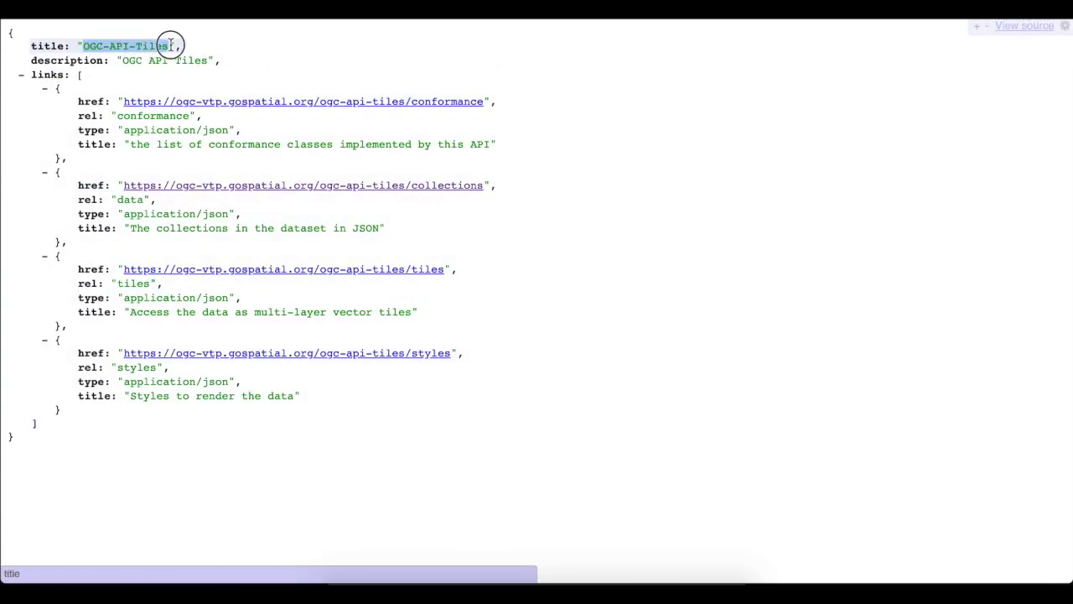
click(243, 102)
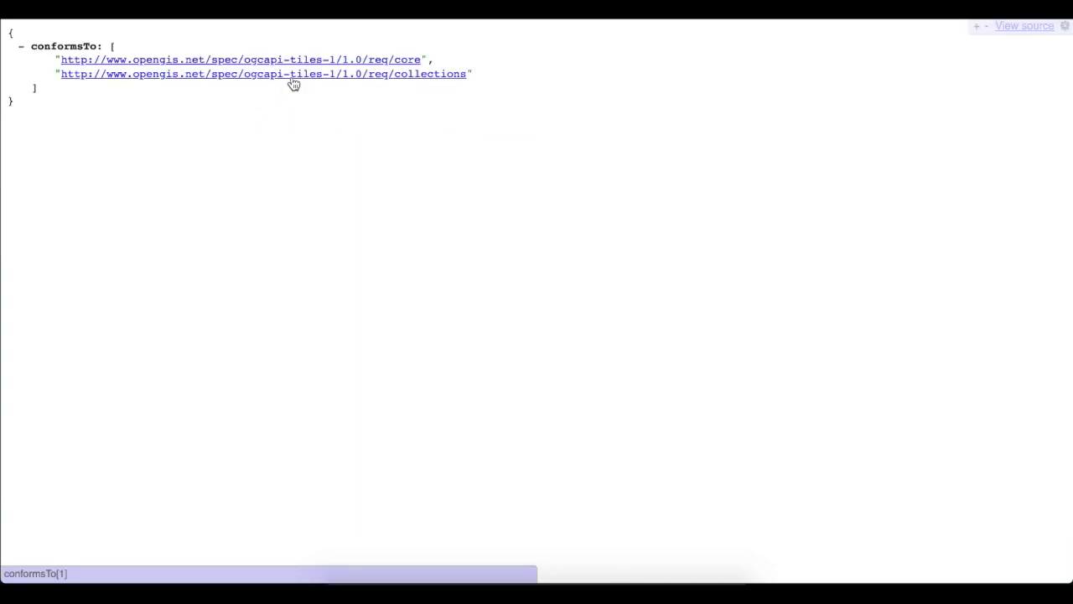
key(alt+Left)
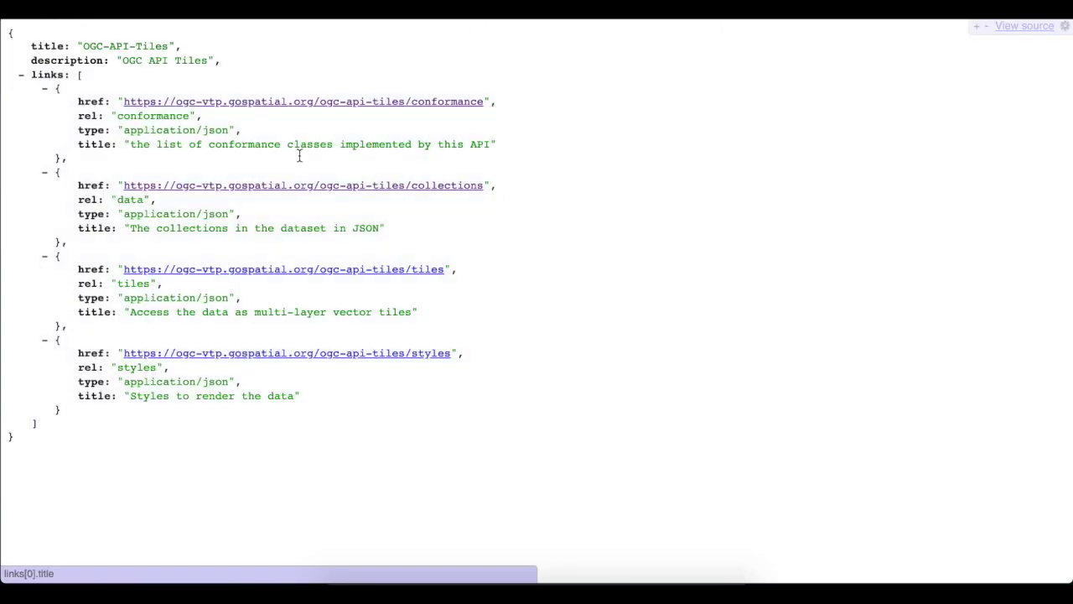
Step: Look through the collections document and return to the landing page
click(317, 187)
scroll(330, 220, down, 1)
scroll(331, 223, up, 1)
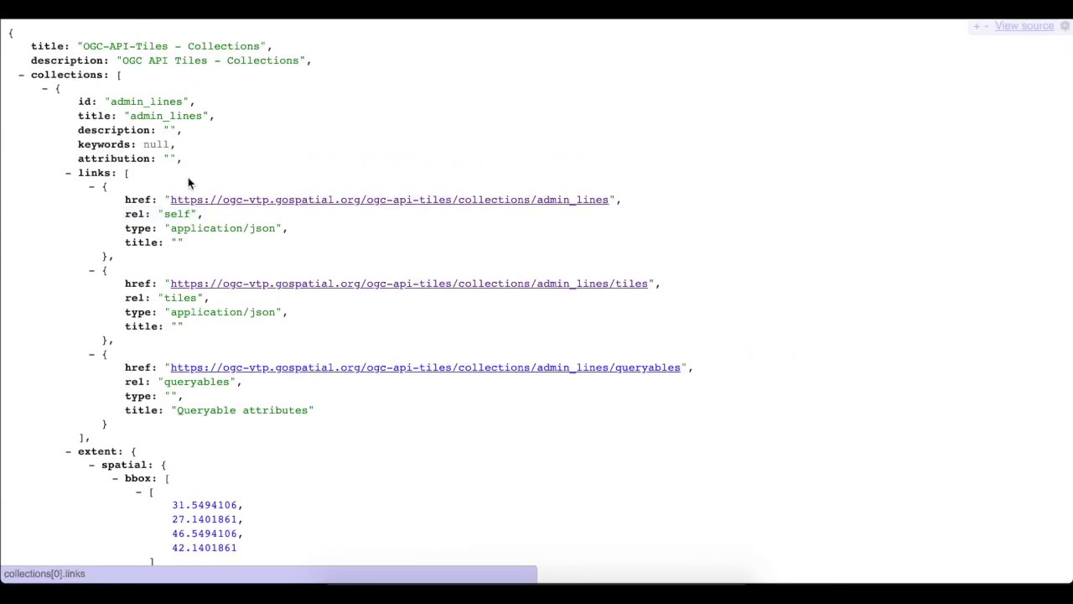
scroll(188, 181, down, 2)
scroll(188, 181, down, 10)
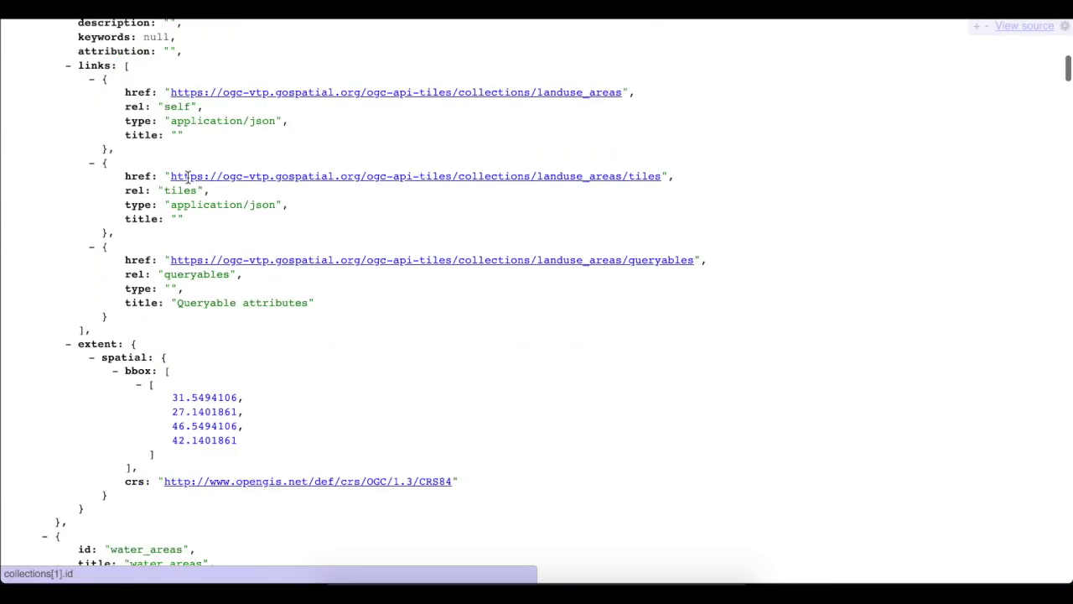
scroll(187, 177, down, 4)
key(alt+Left)
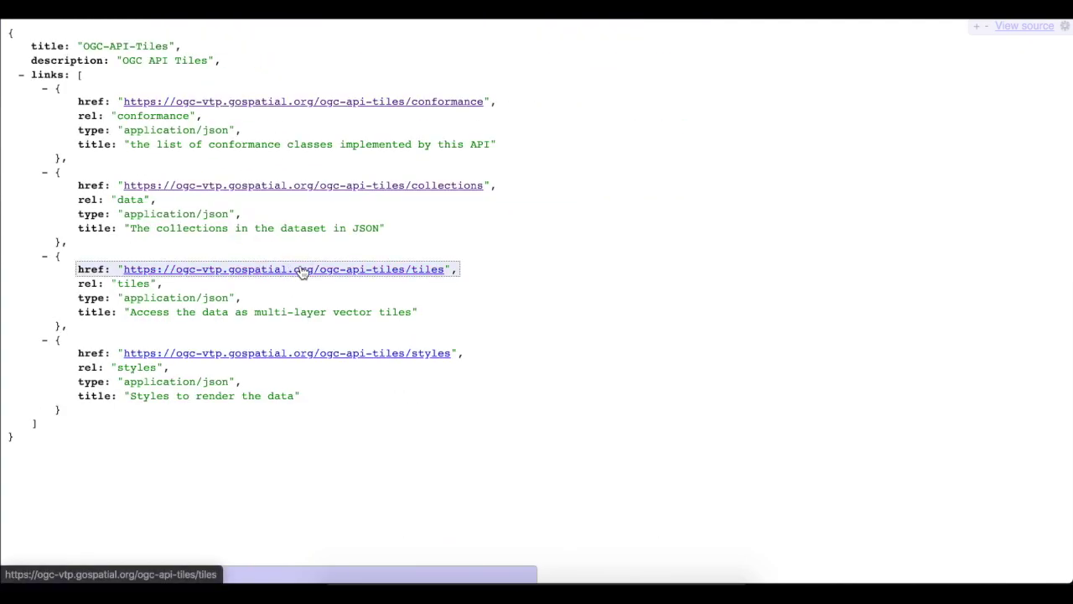
Step: Open the tiles document and highlight the WorldCRS84Quad and WebMercatorQuad tile matrix sets
click(302, 272)
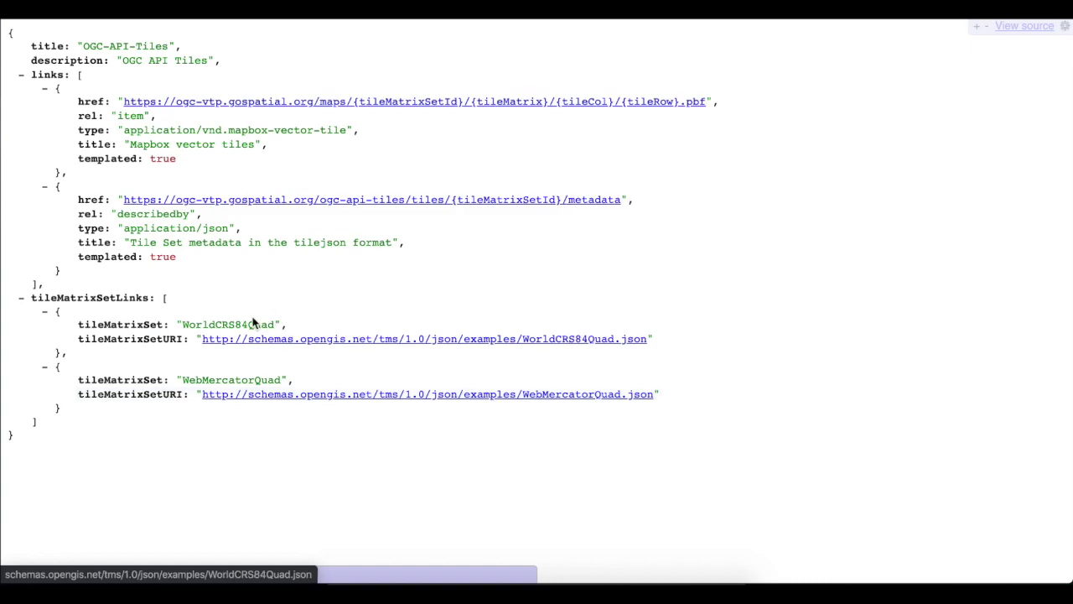
double_click(243, 322)
double_click(234, 379)
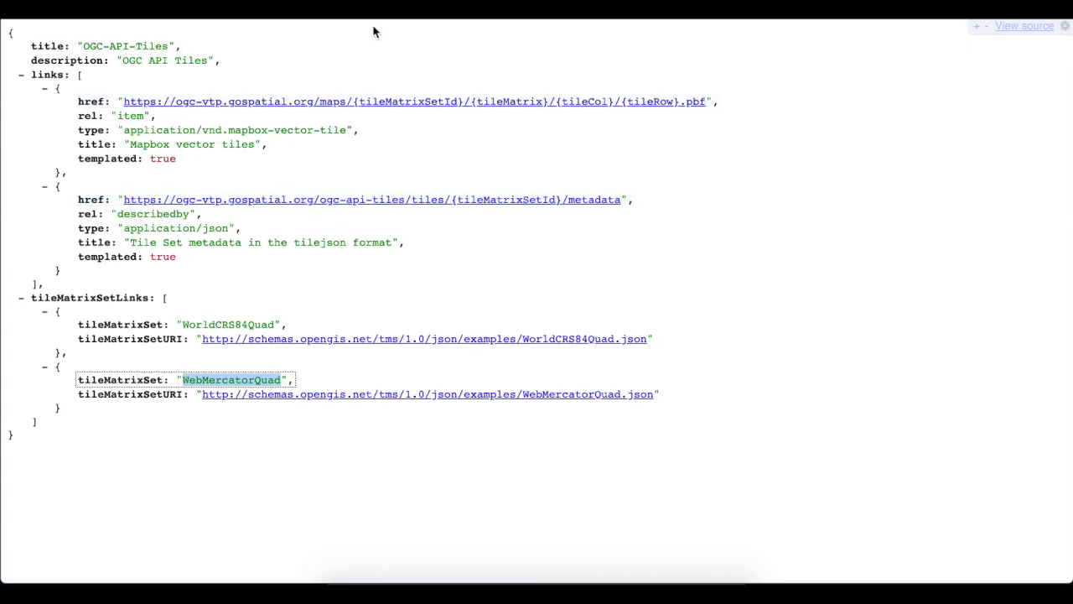
Step: Open the Syria WebMercatorQuad TileJSON and scroll through its vector_layers, including transport_lines
click(730, 109)
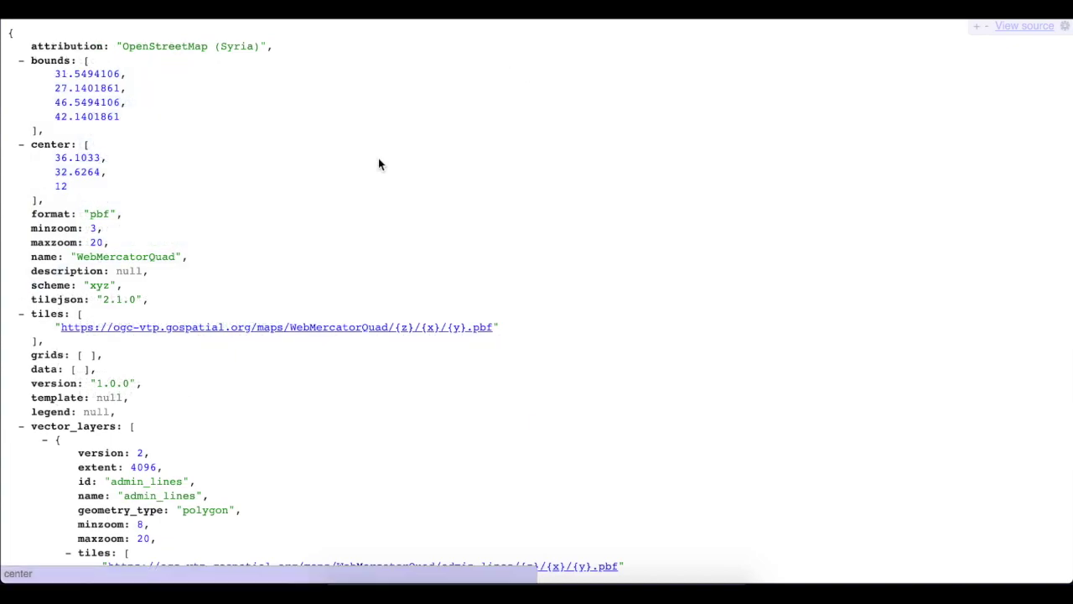
scroll(378, 159, down, 1)
scroll(378, 159, down, 5)
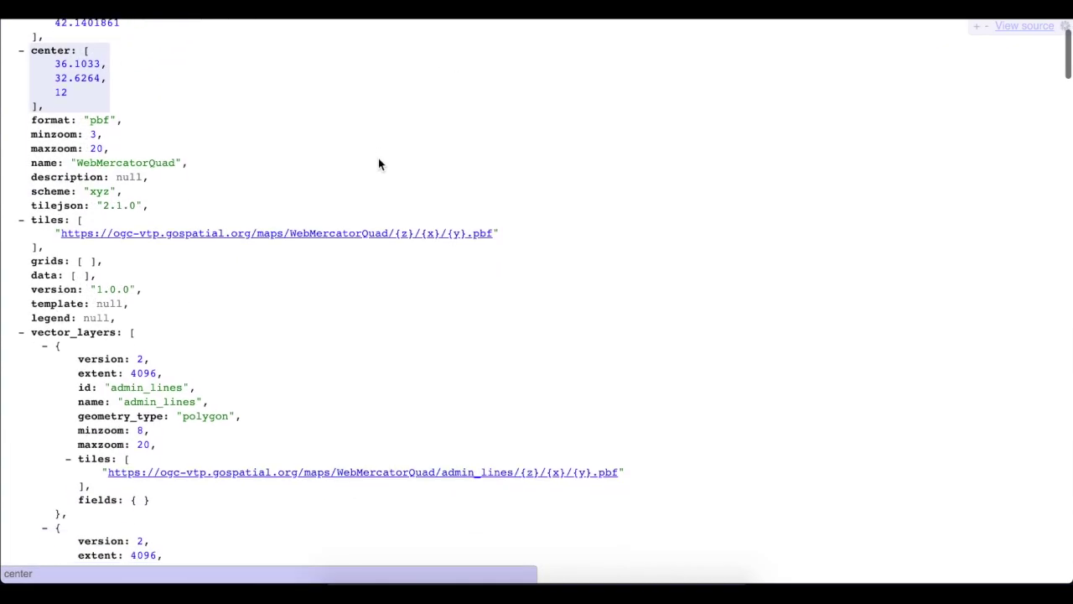
scroll(378, 164, down, 14)
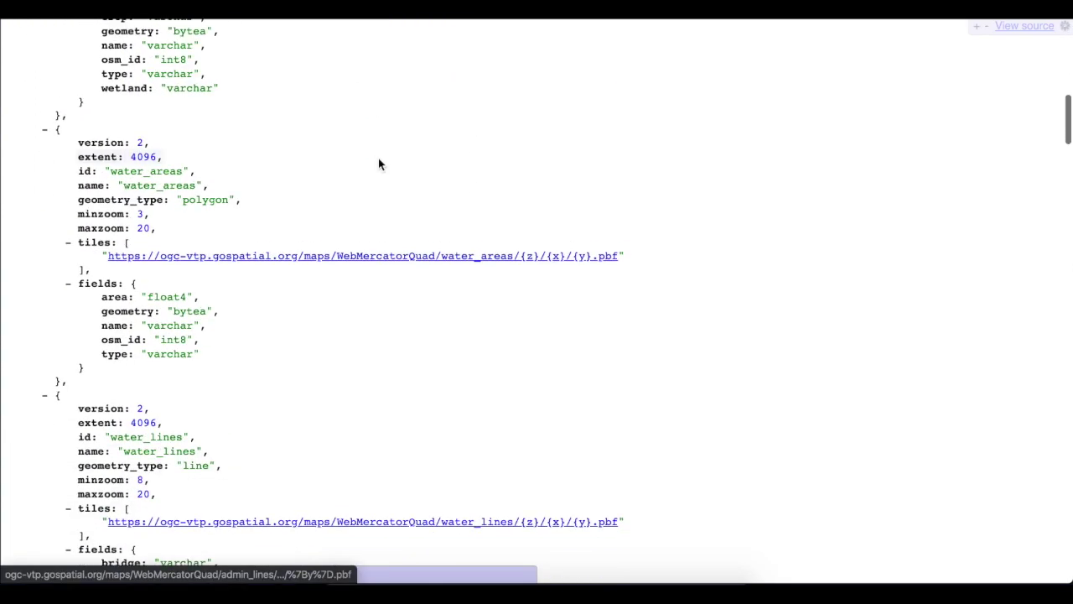
scroll(378, 163, down, 4)
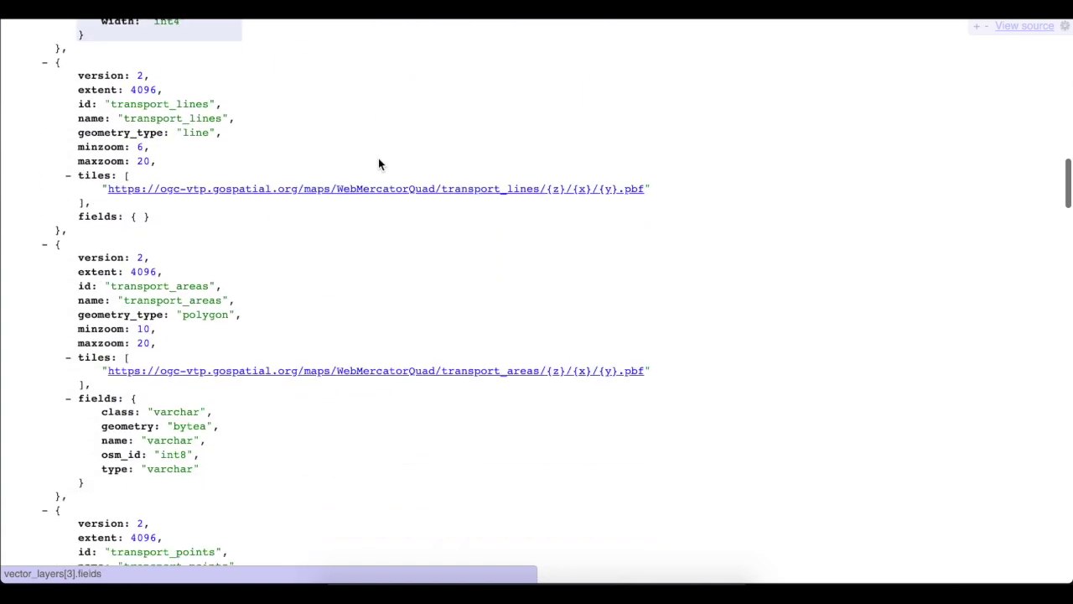
scroll(378, 164, up, 11)
scroll(378, 164, up, 12)
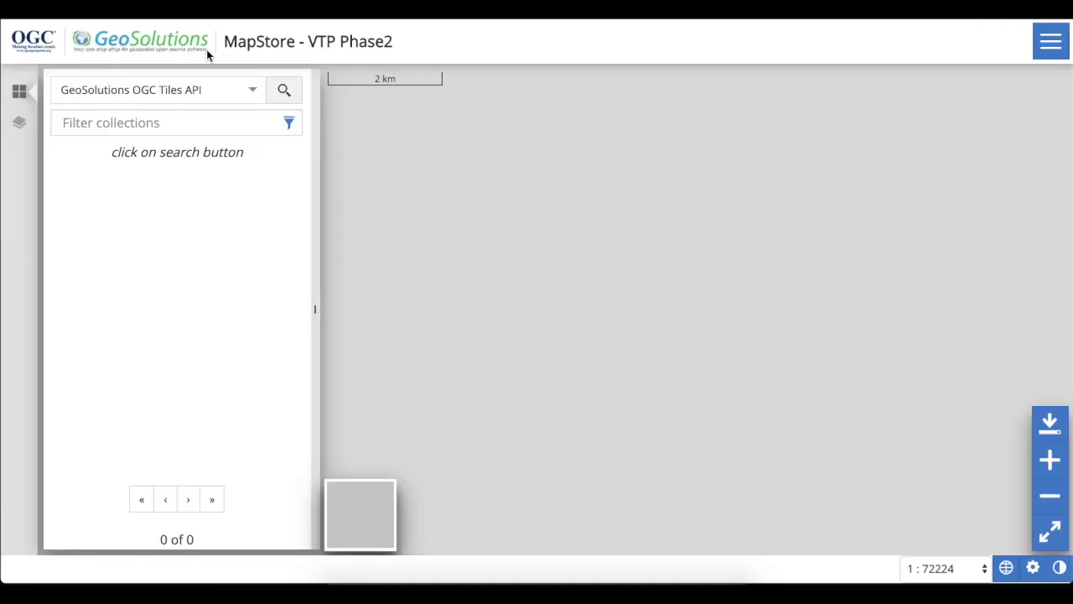
Step: Add transport_lines, syria_acled and landuse_areas as vector tile layers from the Terranodo OGC API catalog
click(254, 99)
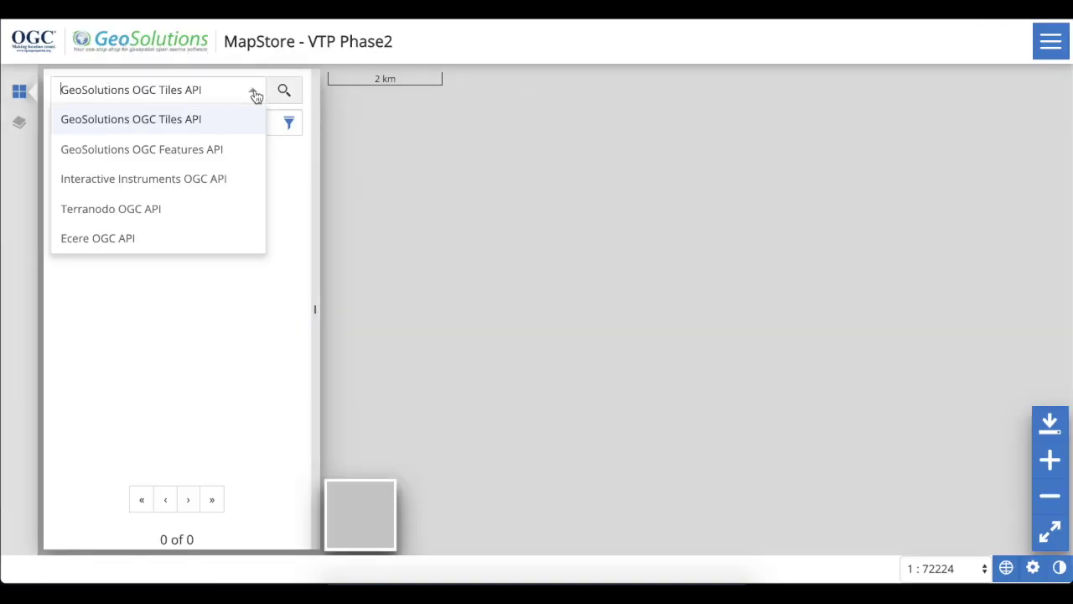
click(191, 217)
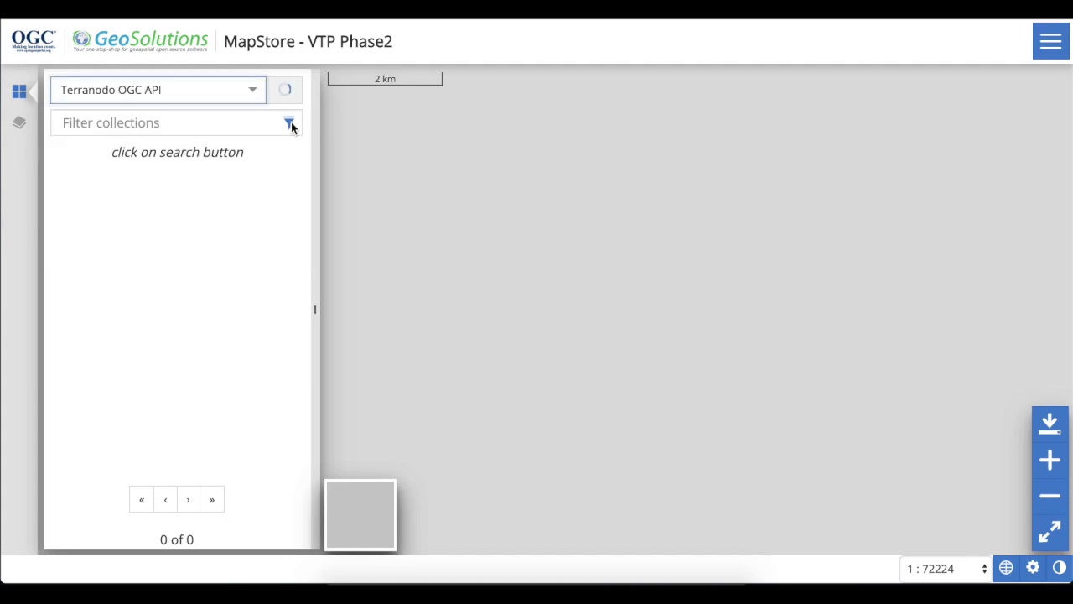
scroll(192, 311, down, 3)
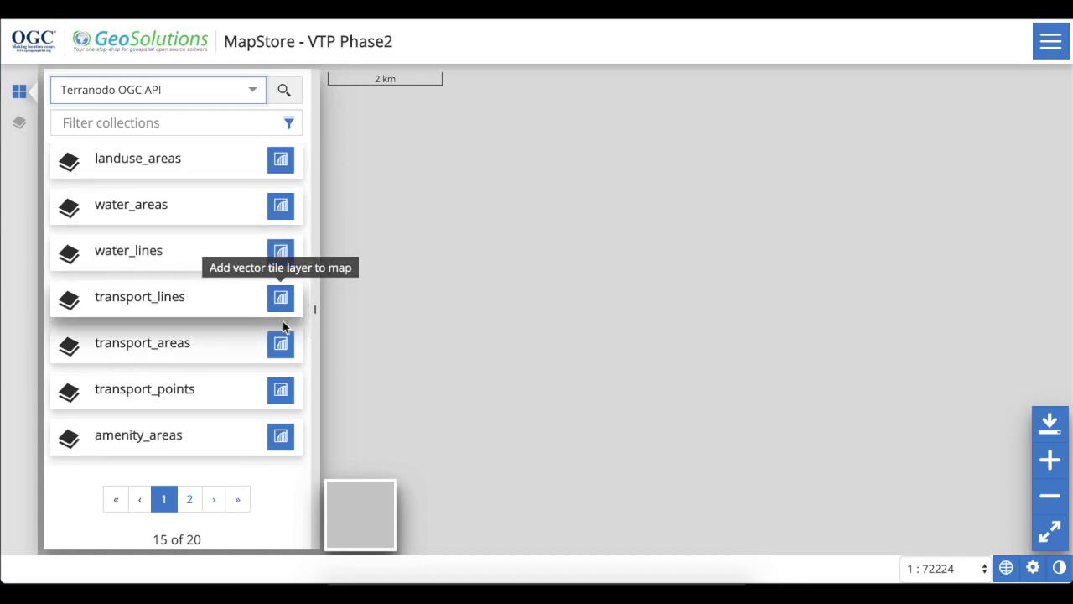
click(283, 300)
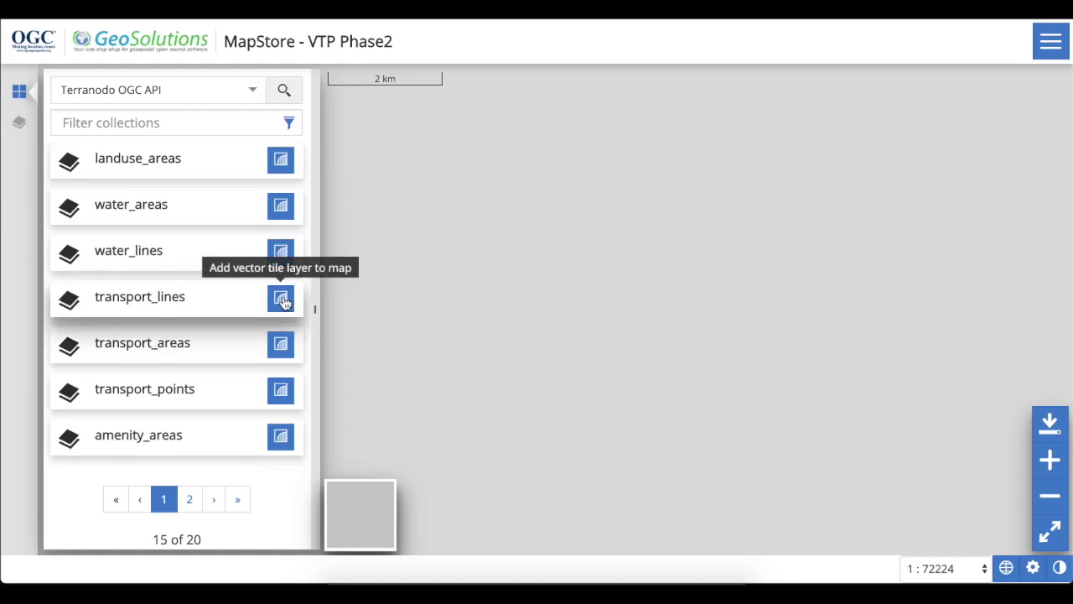
scroll(175, 290, down, 6)
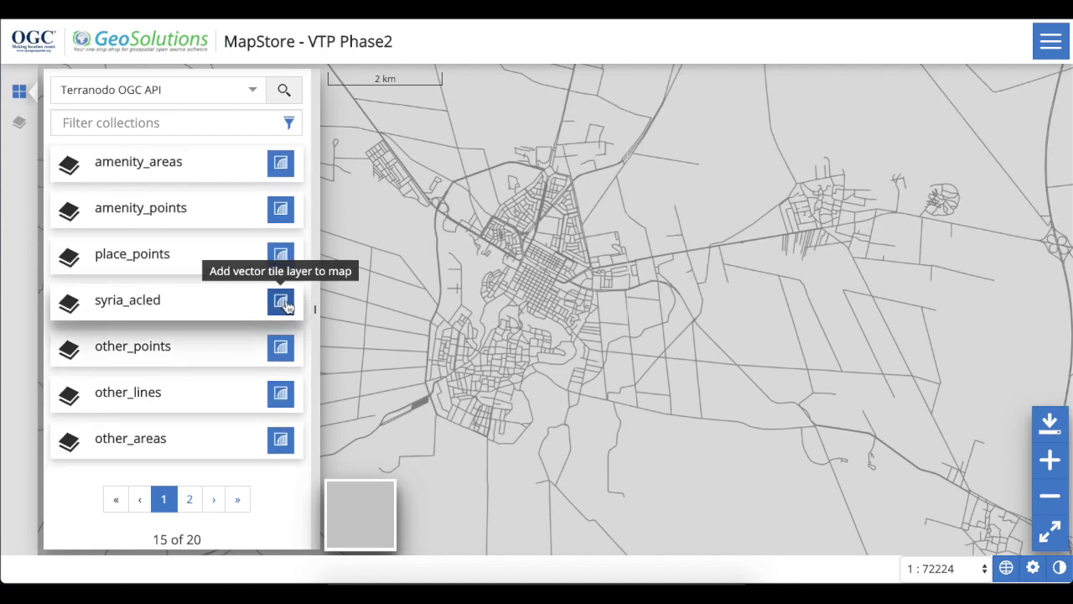
click(282, 302)
scroll(181, 234, up, 5)
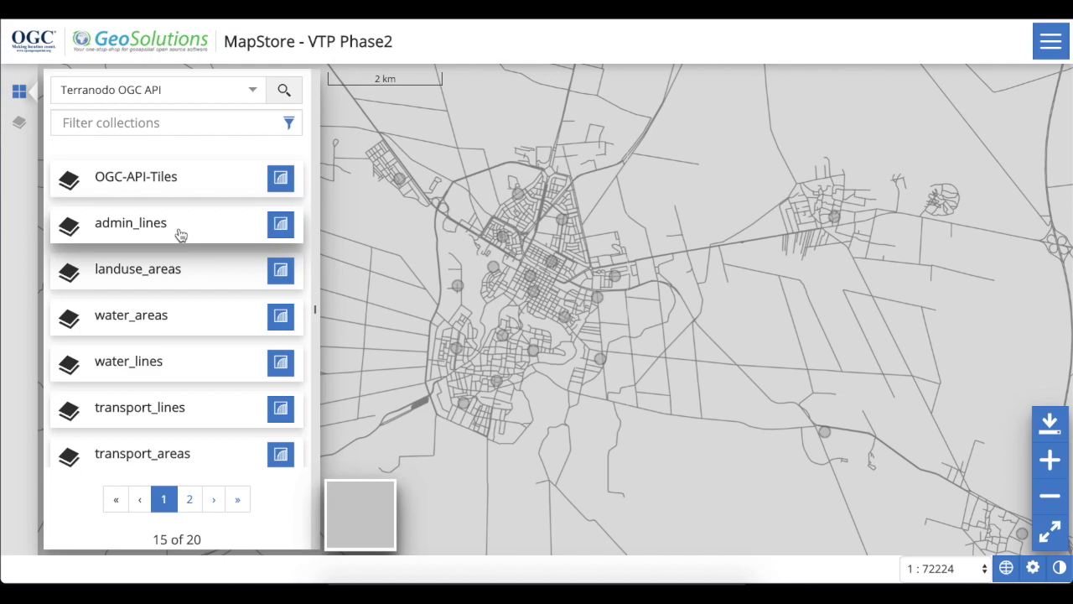
click(282, 269)
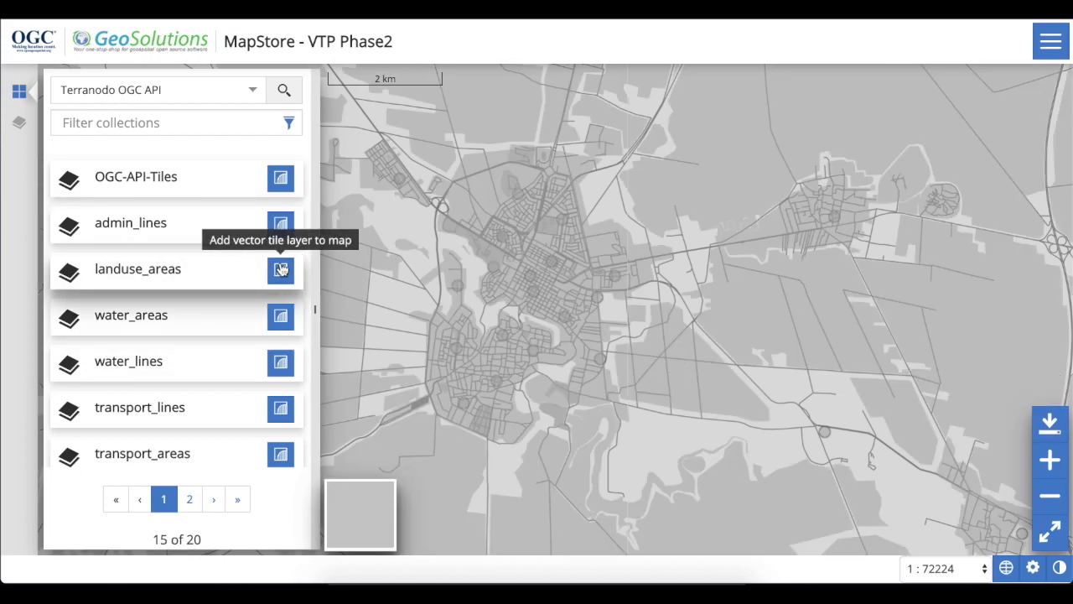
Step: Show the map's layer list and select transport_lines
scroll(223, 377, down, 1)
scroll(223, 369, up, 1)
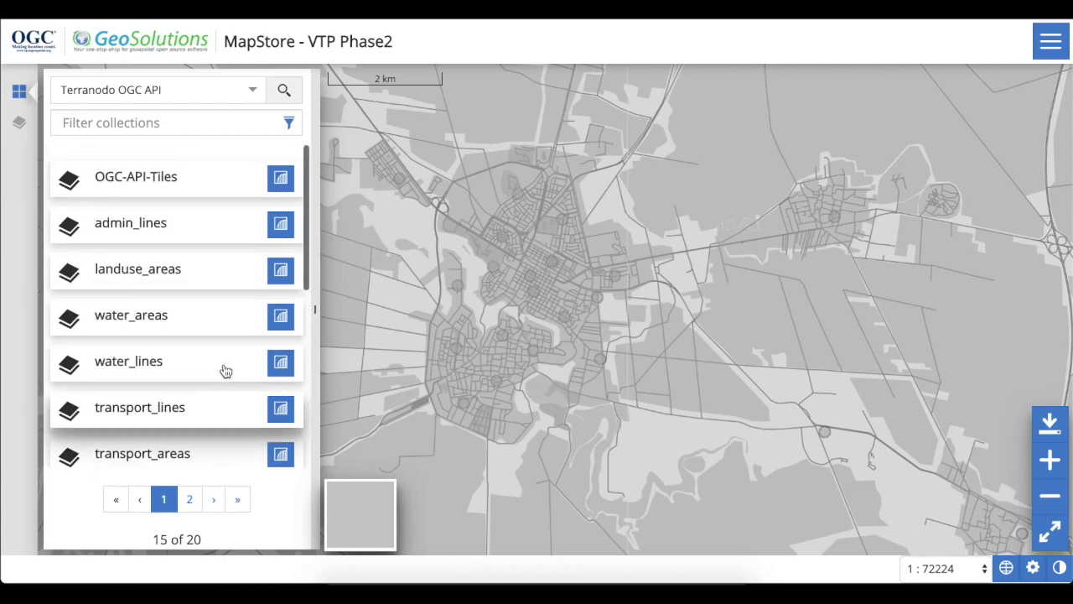
click(19, 123)
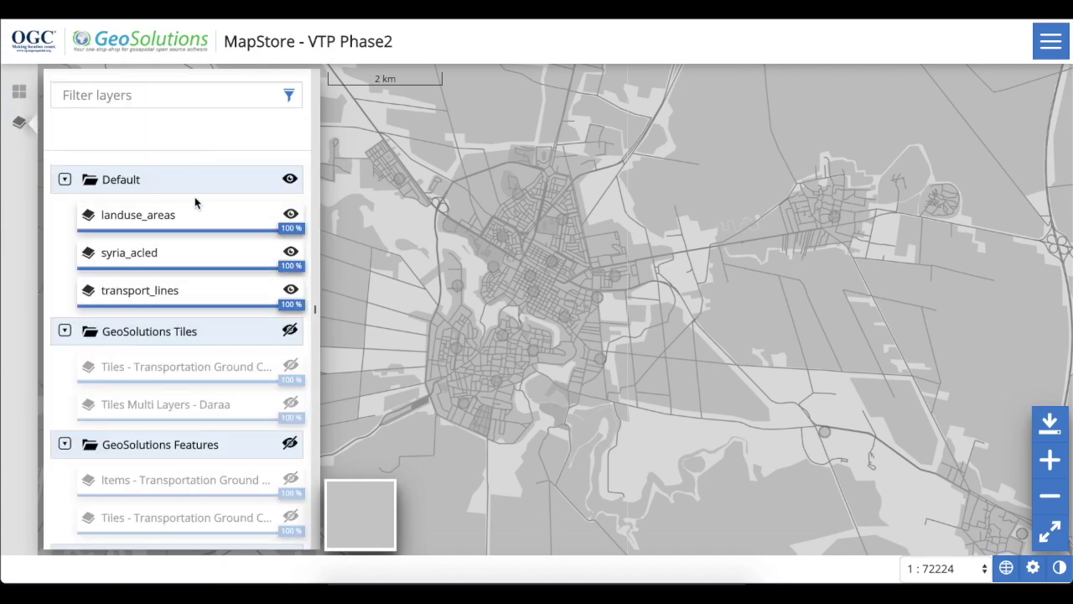
click(213, 293)
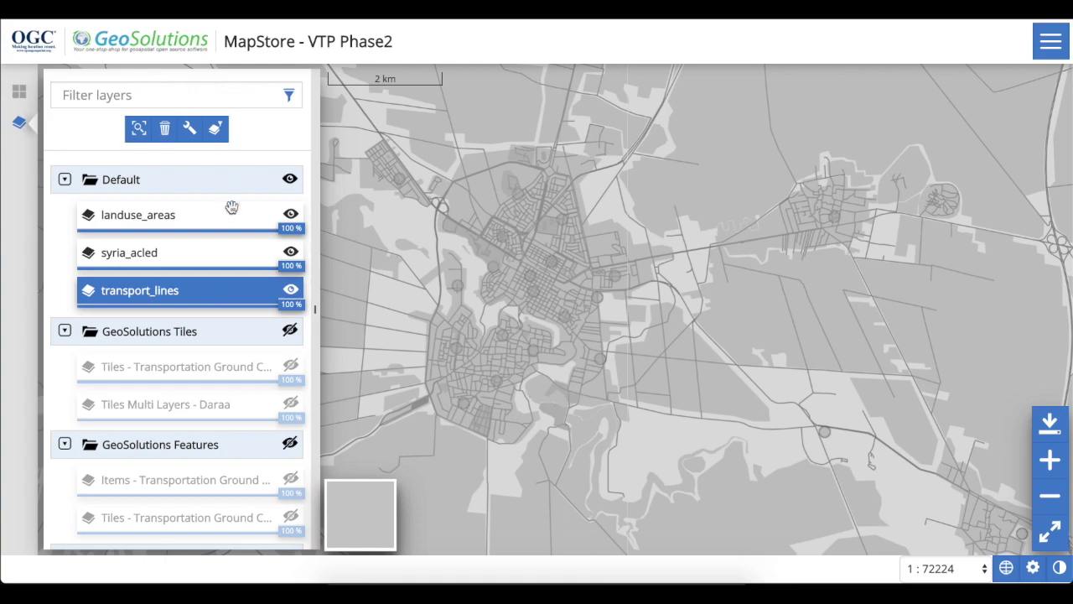
Step: Set a geometry spatial filter on transport_lines with a rectangle drawn northeast of the town
click(216, 130)
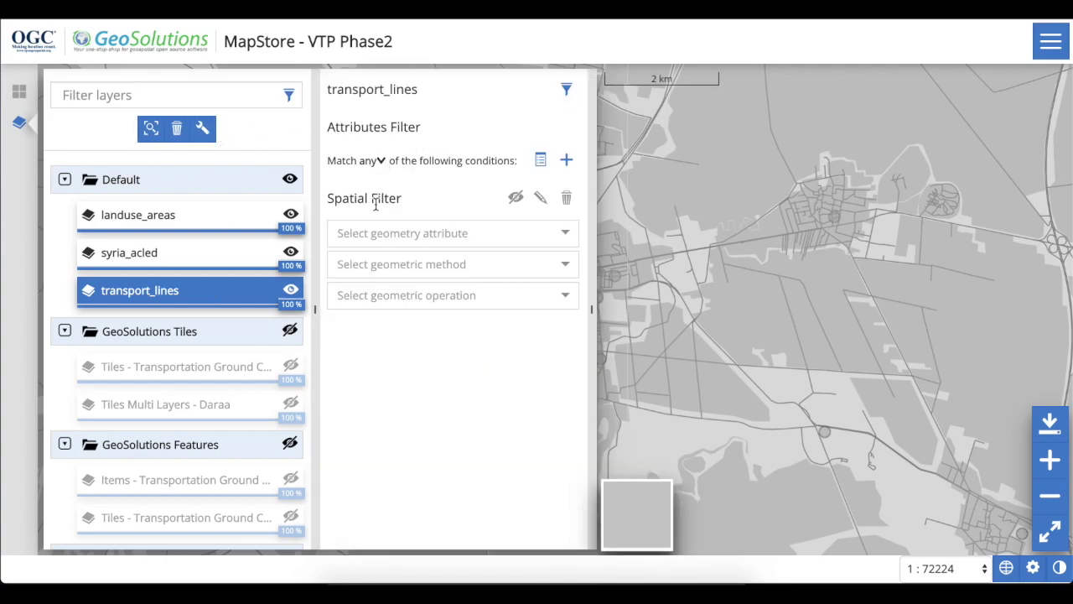
click(474, 233)
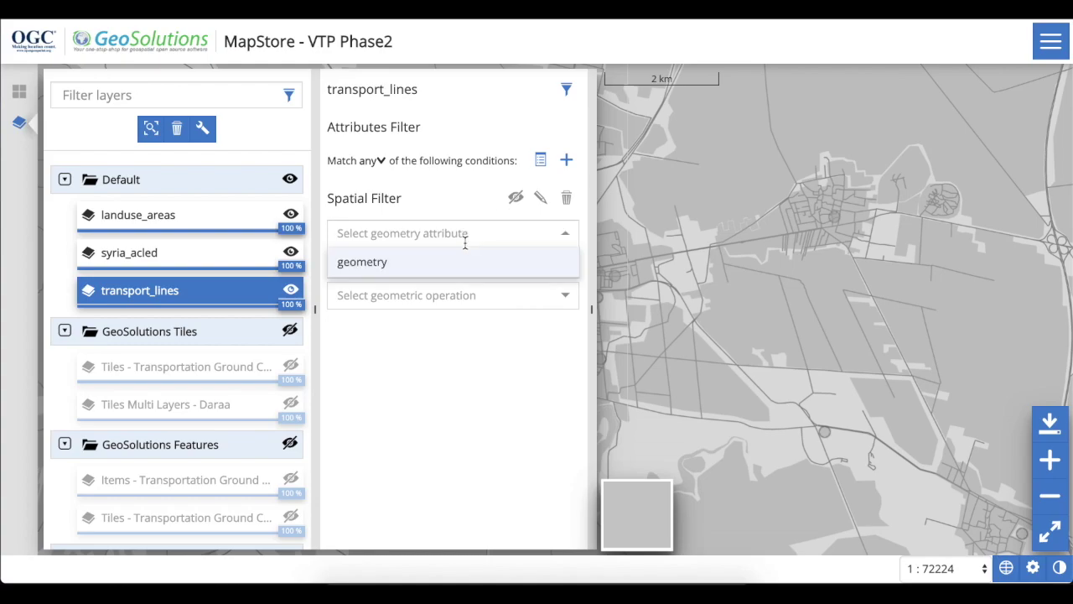
click(454, 264)
click(449, 263)
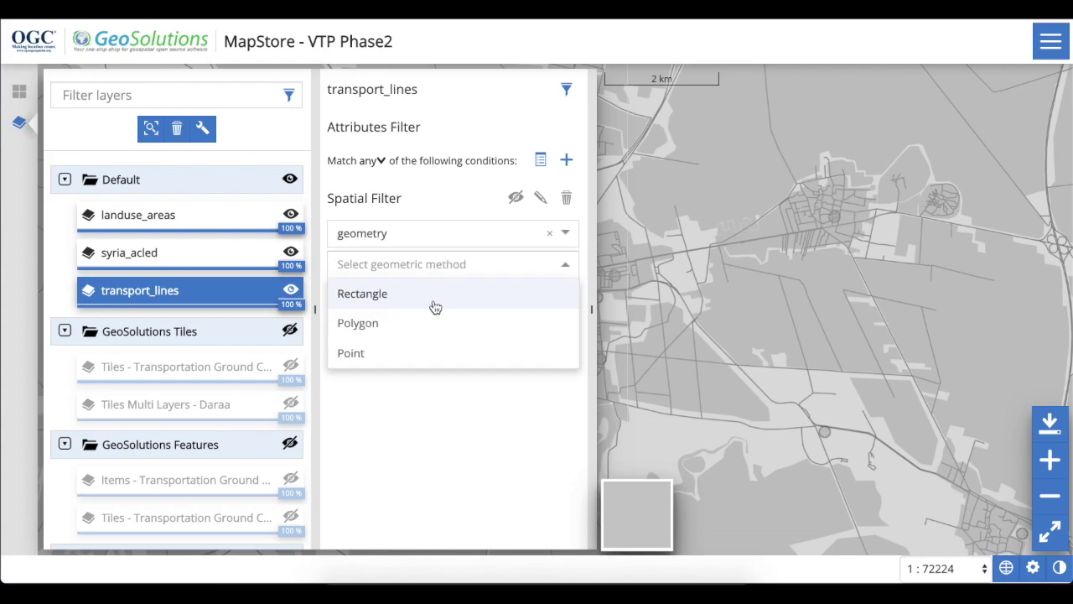
click(436, 295)
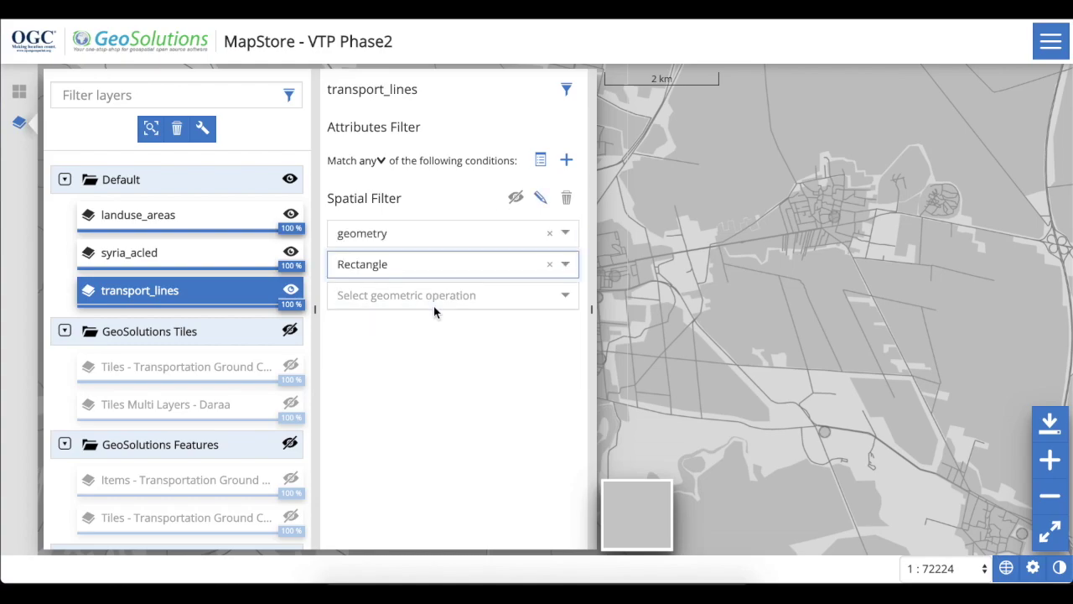
click(540, 197)
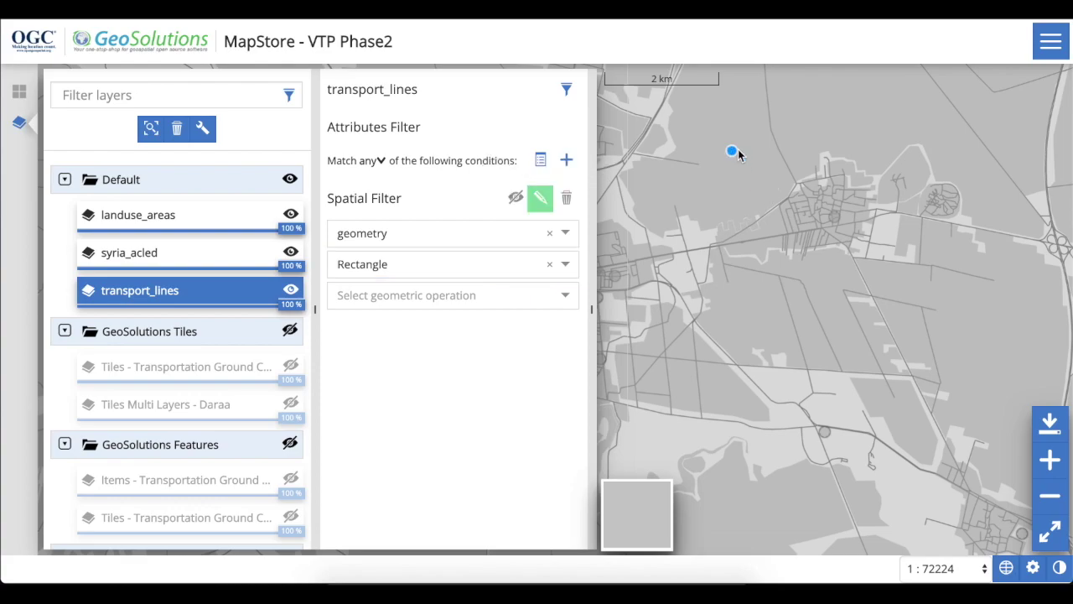
mouse_move(738, 151)
mouse_down()
mouse_move(875, 213)
mouse_move(978, 279)
mouse_up()
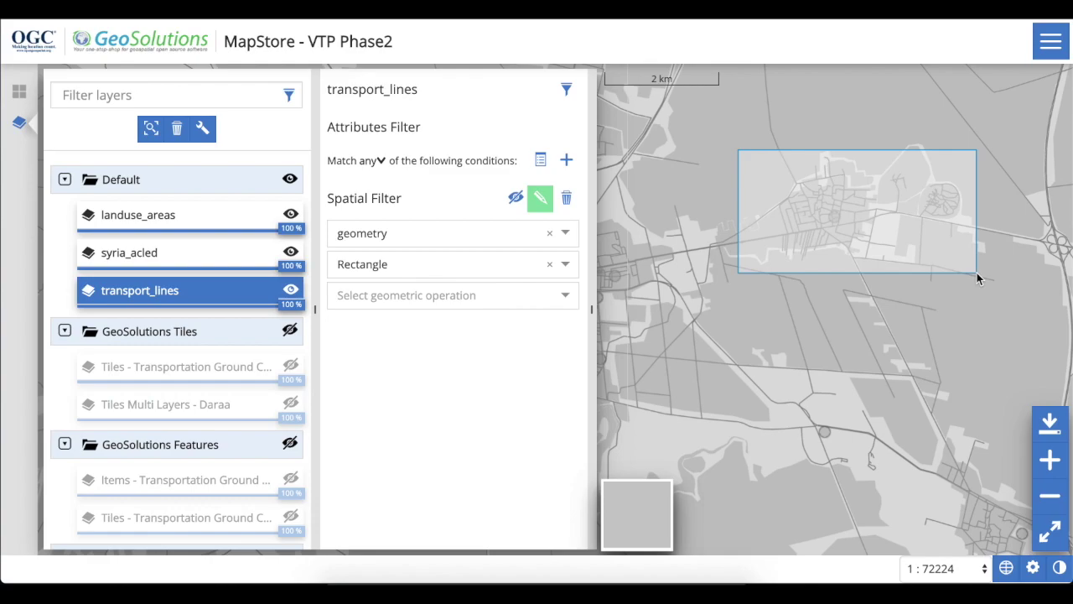
Step: Apply the filter with Disjoint, then switch the operation to Within and reapply
click(471, 293)
click(420, 363)
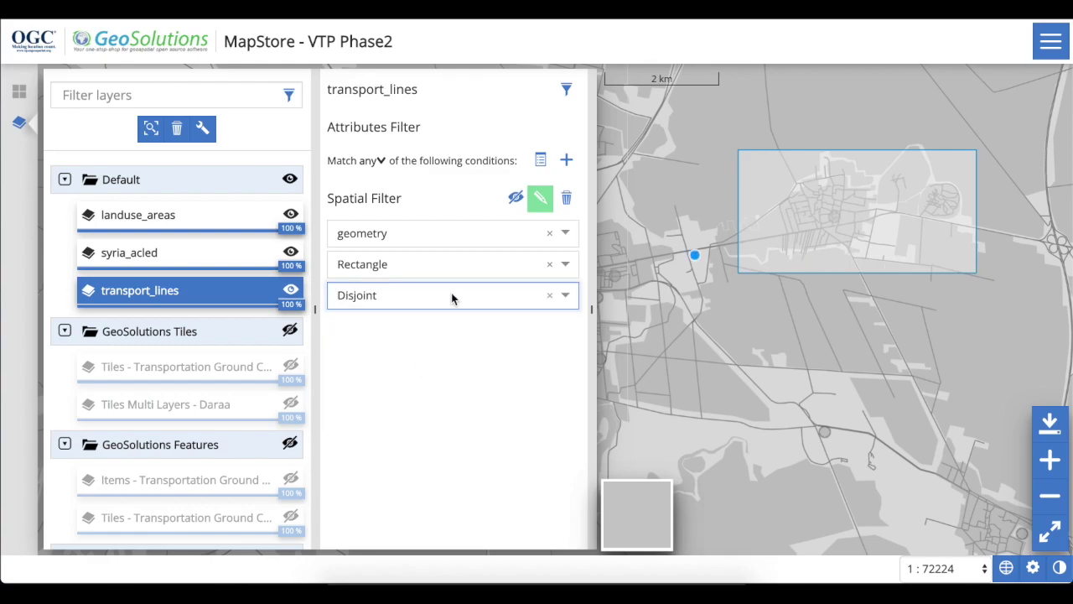
click(568, 90)
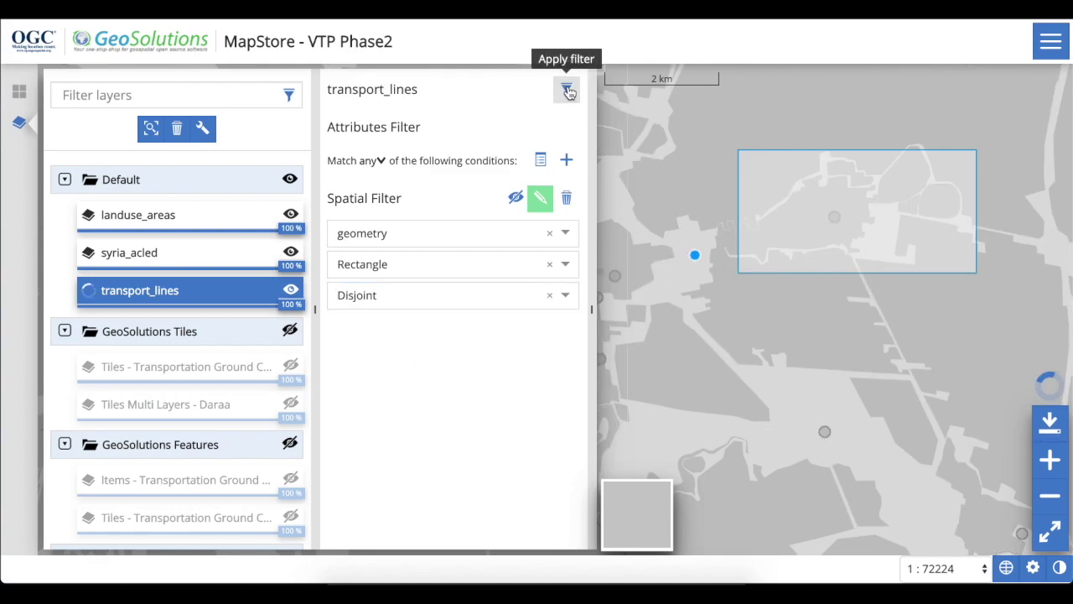
click(489, 292)
click(434, 411)
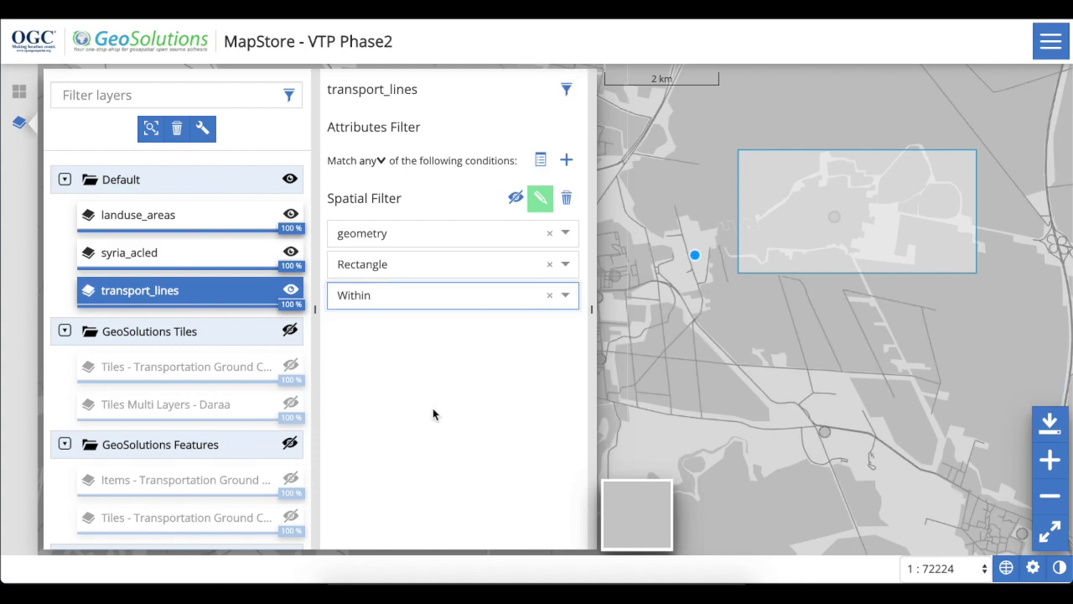
click(568, 89)
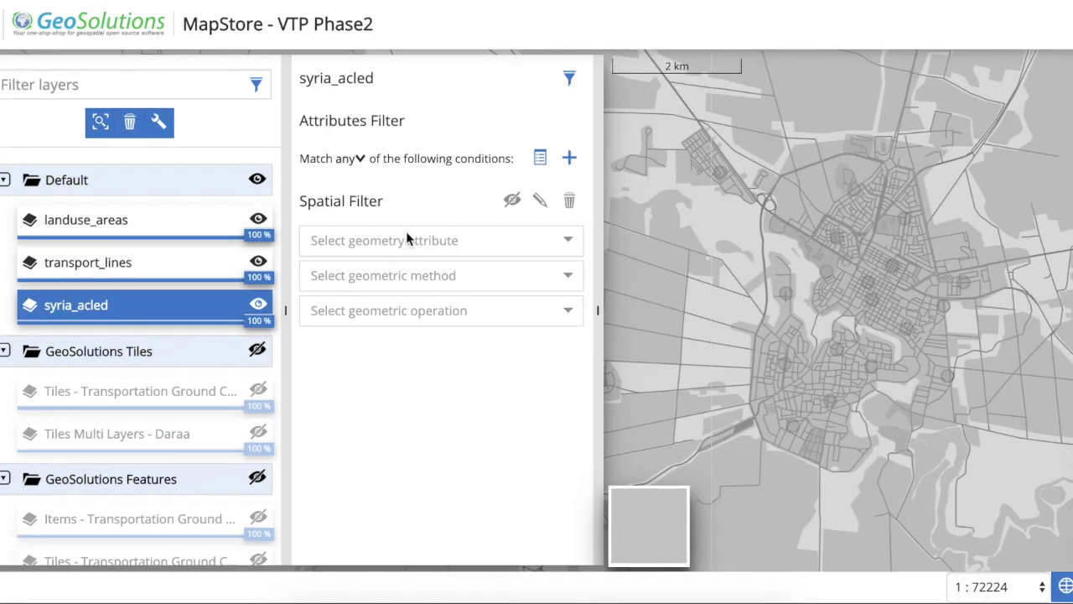
Step: Add a syria_acled attribute condition on event_date using the BEFORE operator
click(569, 159)
click(371, 194)
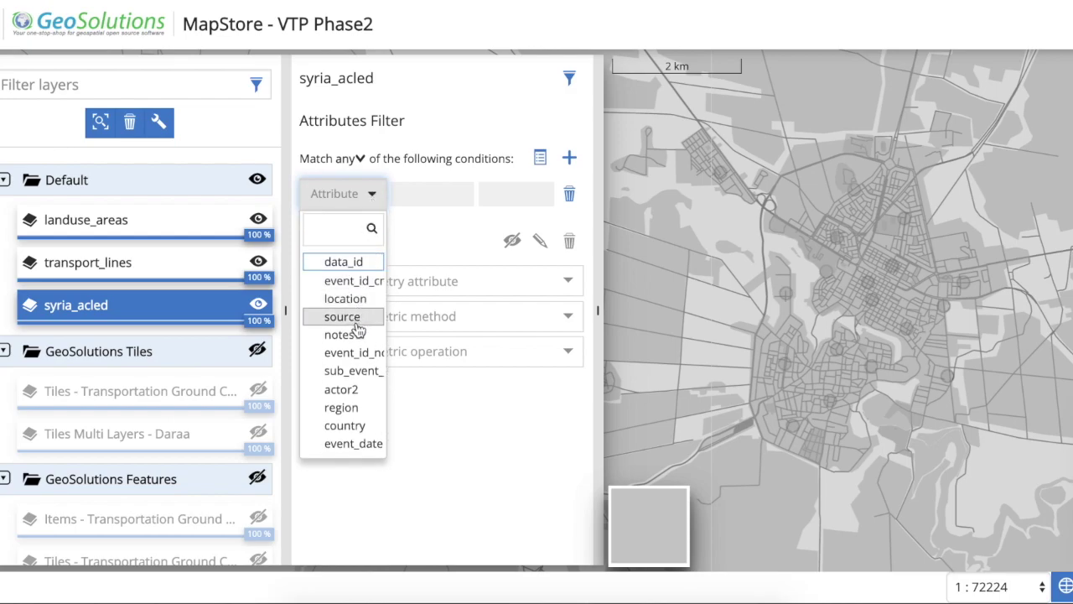
scroll(355, 352, down, 2)
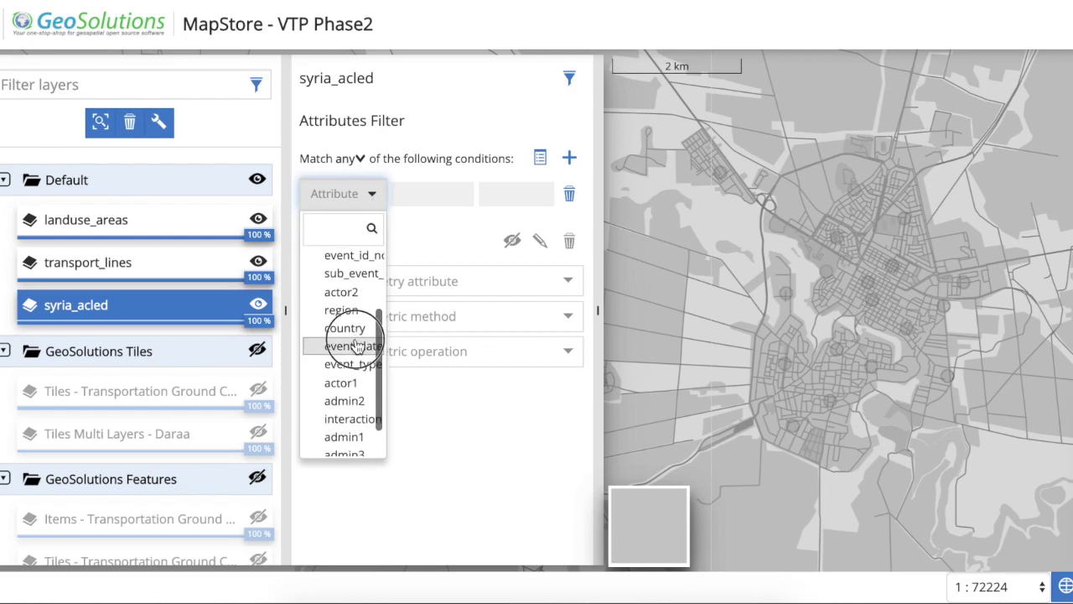
click(353, 347)
click(448, 194)
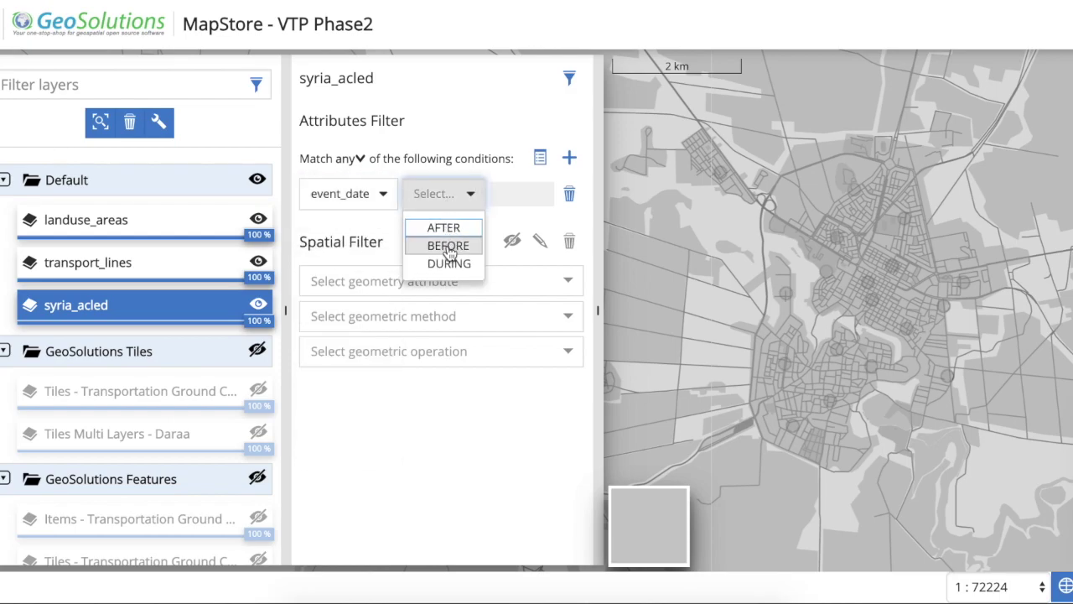
click(445, 242)
Step: Set the cut-off date to March 2, 2018 and apply the filter
click(540, 194)
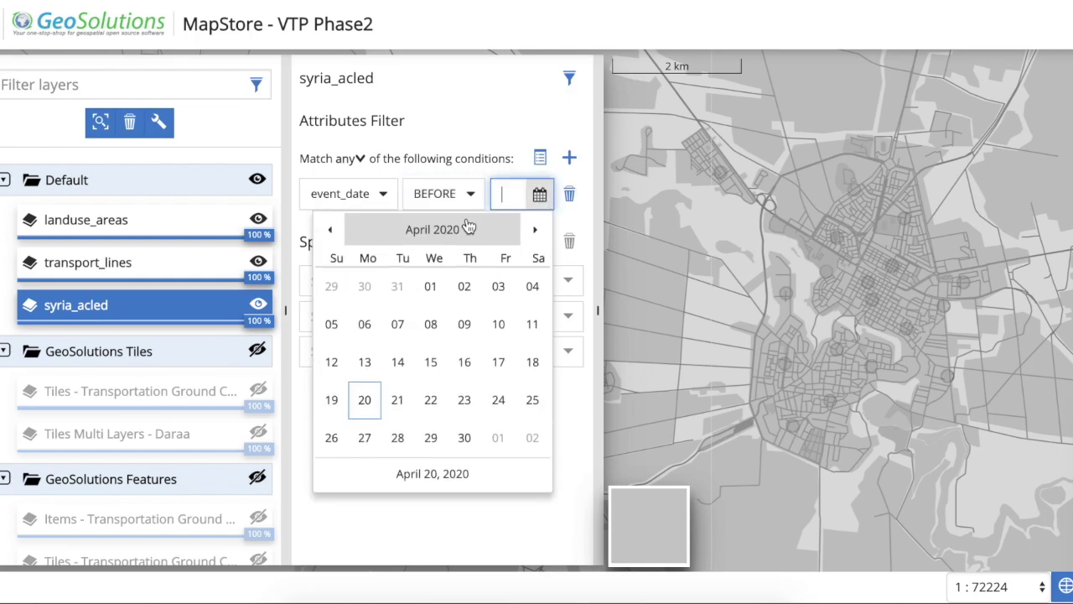
click(459, 236)
click(329, 230)
click(329, 230)
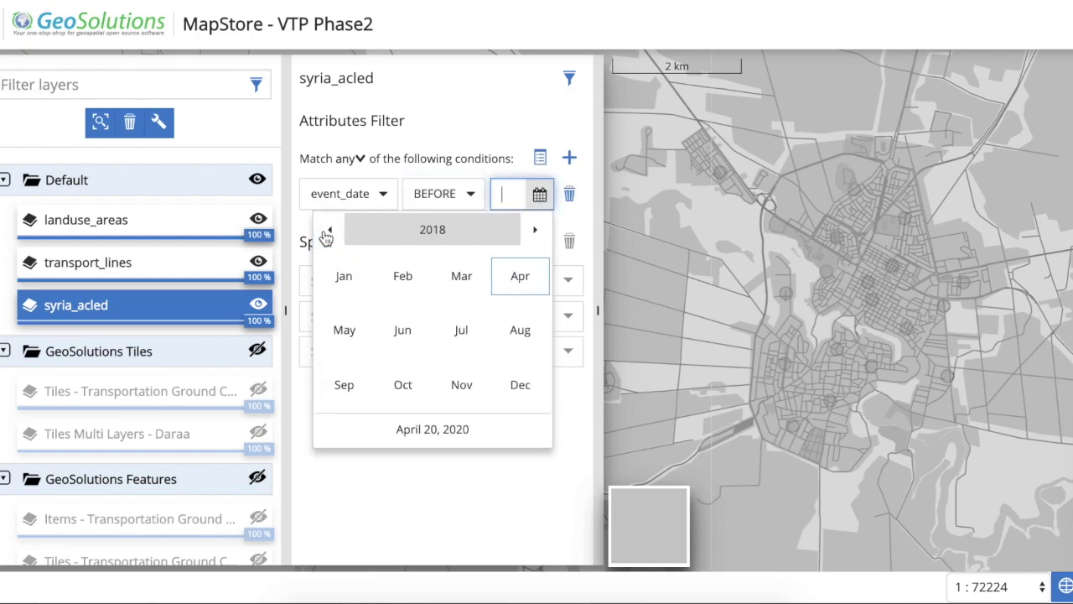
click(460, 279)
click(469, 283)
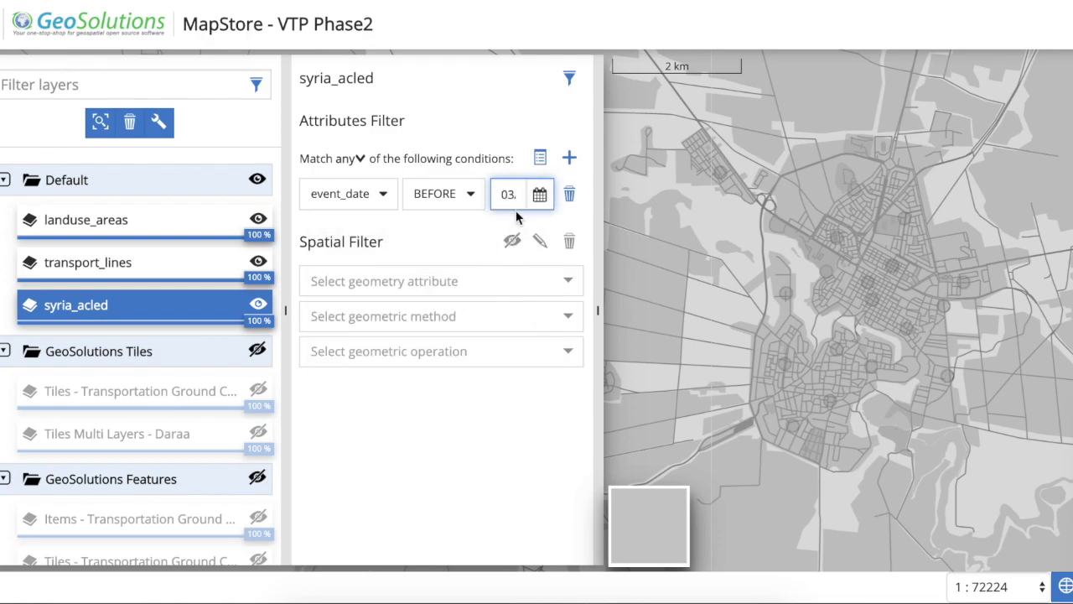
click(570, 84)
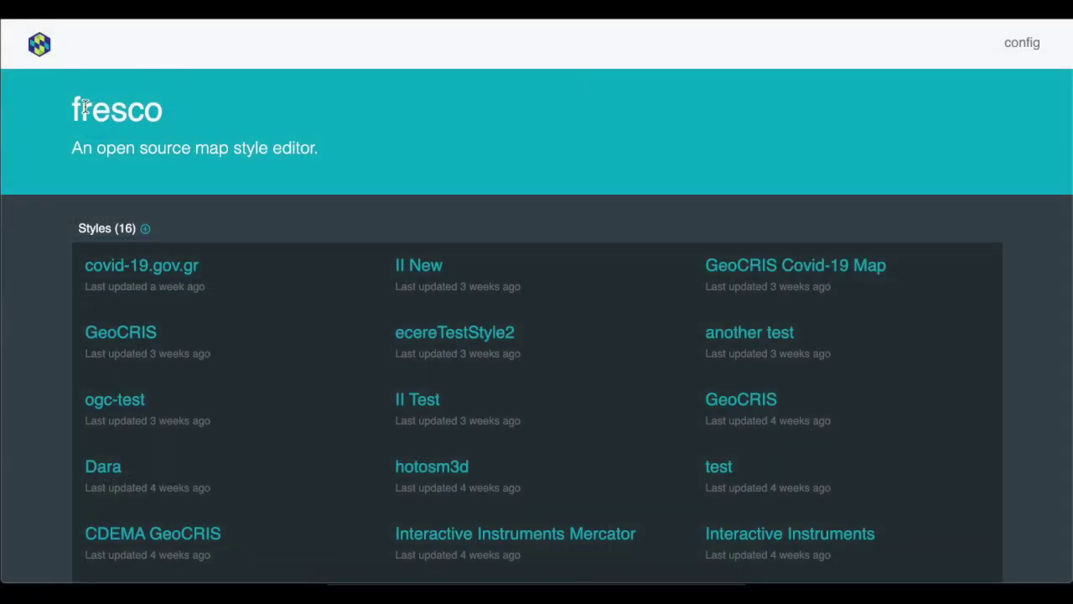
Step: Create a new Fresco style from the pasted maps.ecere.com Daraa2 WebMercatorQuad metadata URL
drag(69, 150, 323, 149)
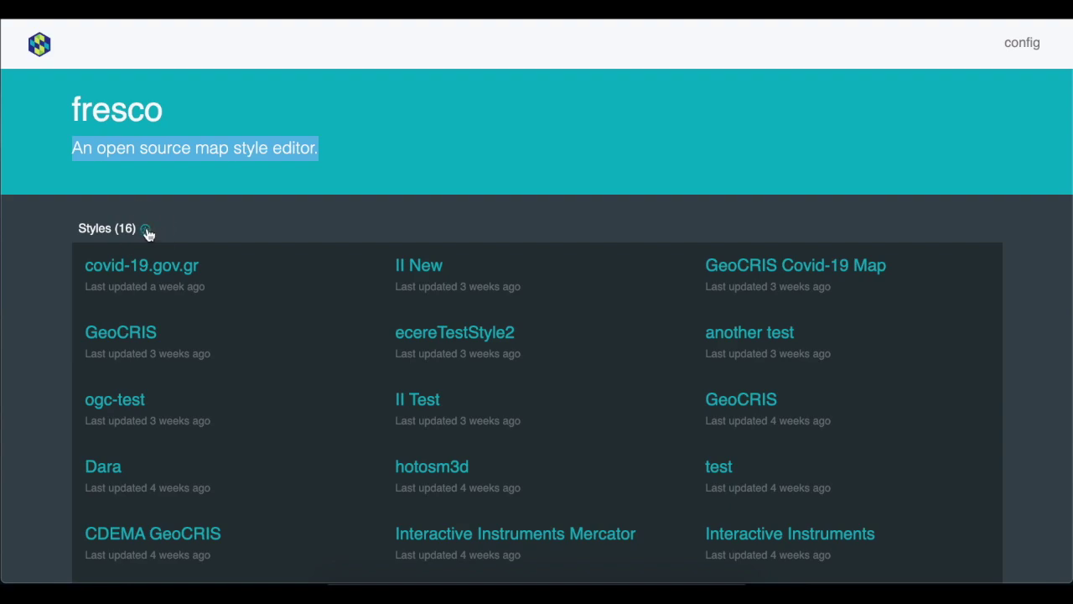
click(147, 232)
click(259, 263)
click(246, 336)
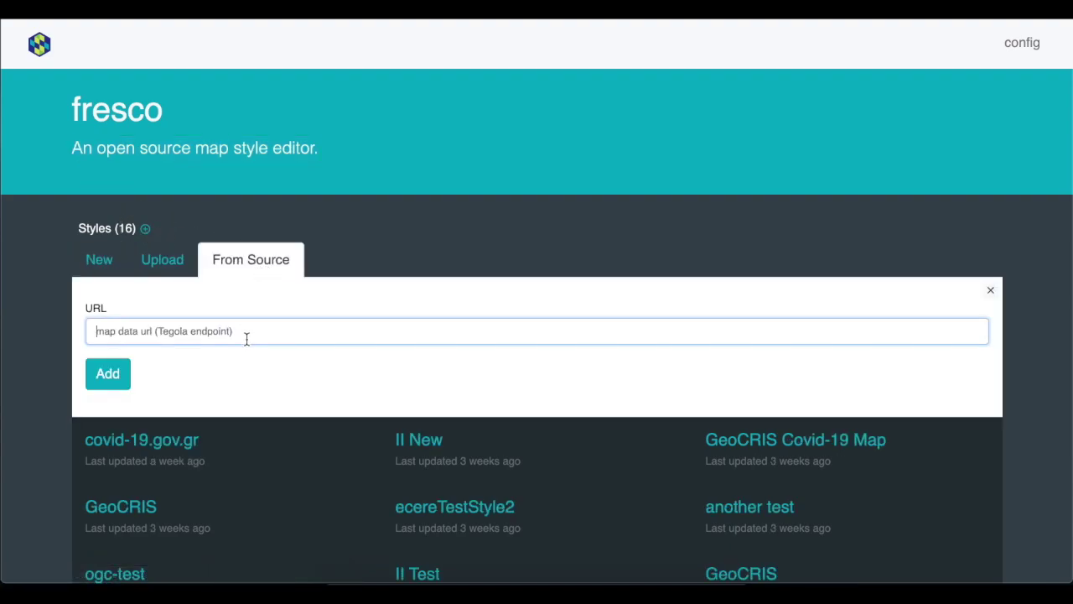
text(https://maps.ecere.com/geoapi/collections/vtp/Daraa2/tiles/WebMercatorQuad/metadata)
click(109, 375)
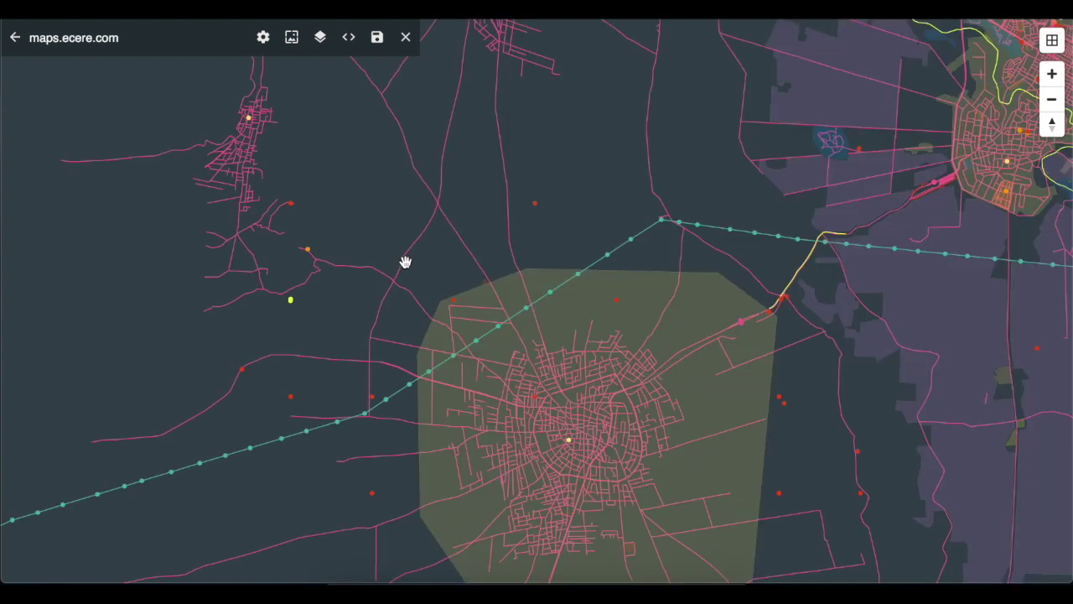
Step: Review the style's base settings and its data source uri
drag(568, 374, 565, 350)
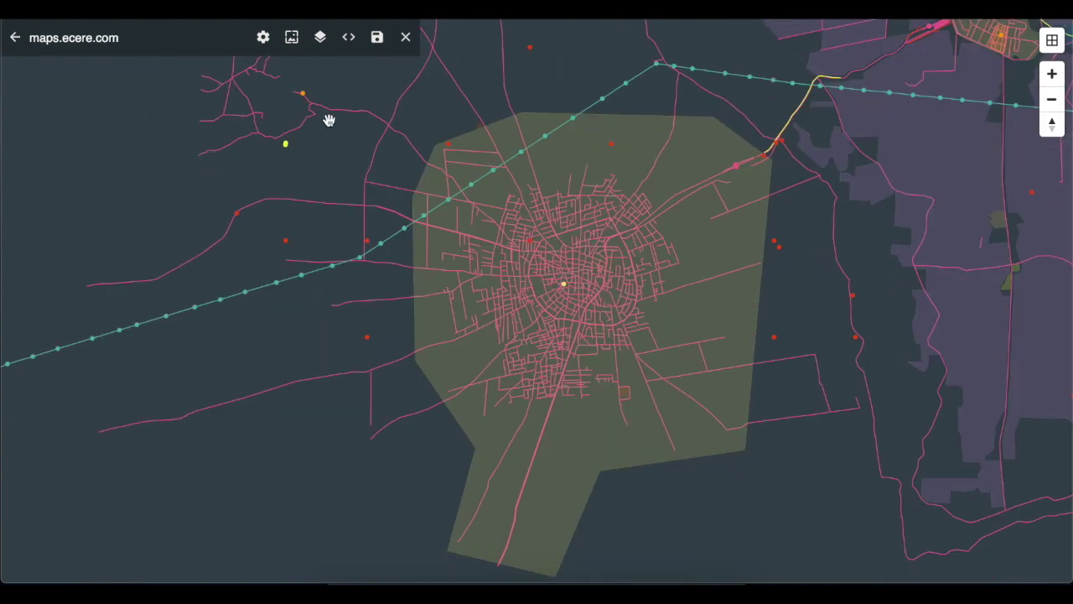
click(265, 40)
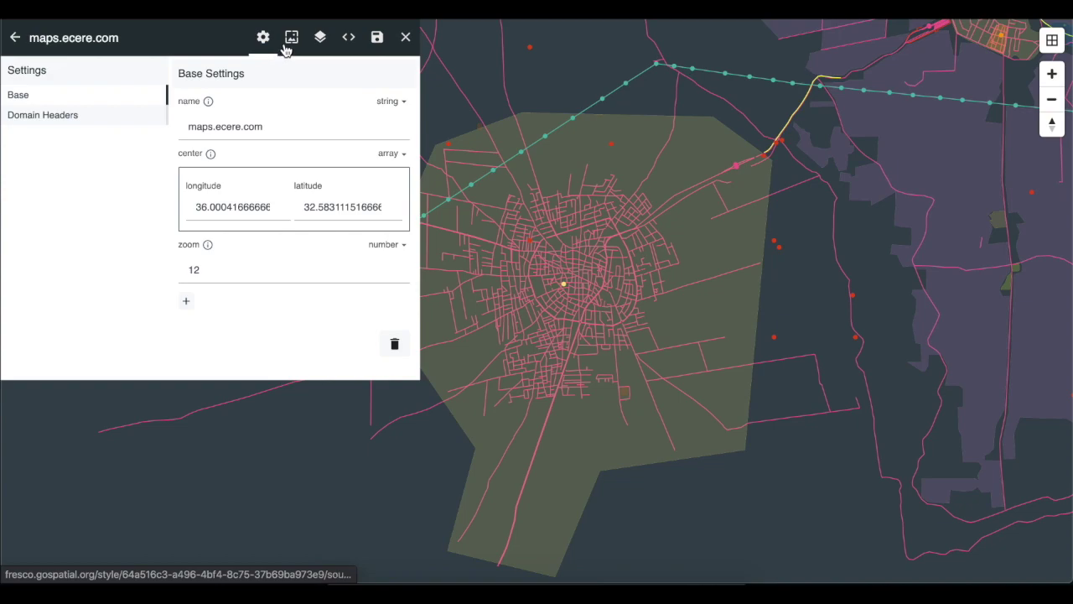
click(291, 40)
drag(198, 126, 367, 137)
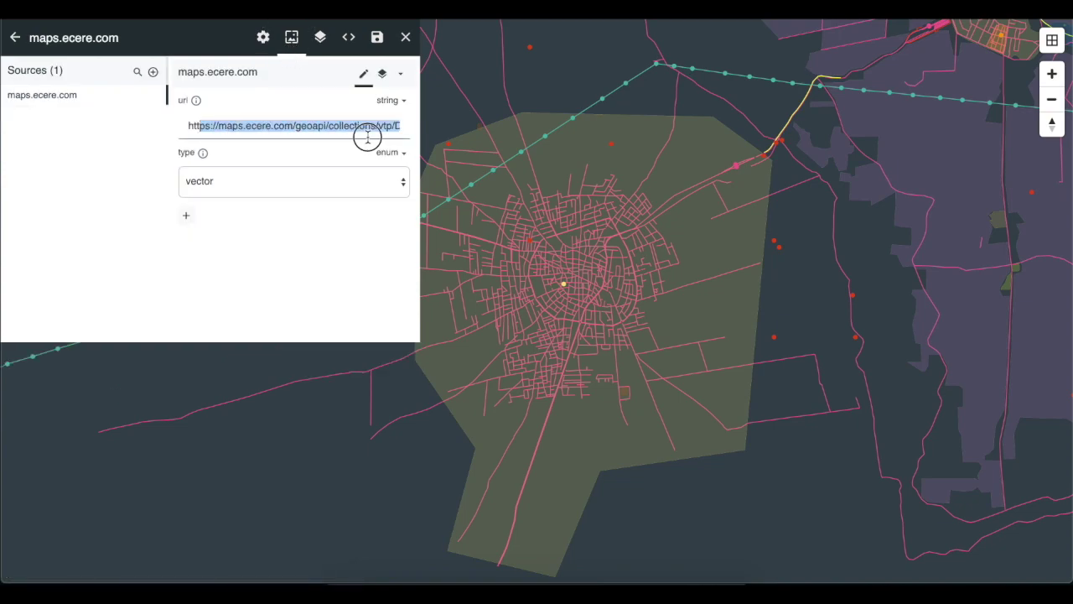
Step: Identify the road layer on the map as TransportationGroundCrv in the layer list
click(321, 37)
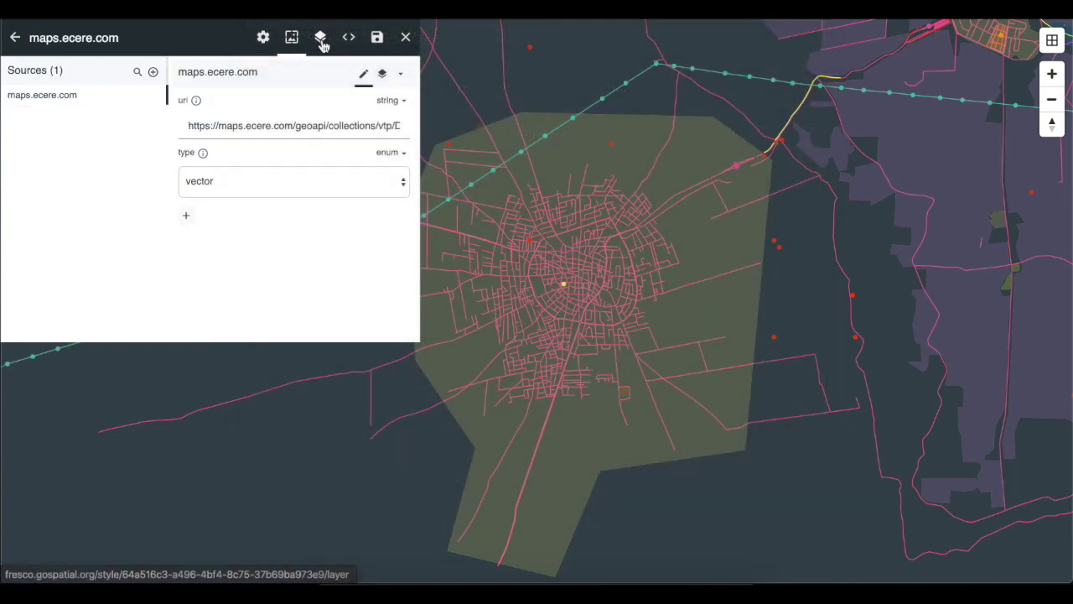
scroll(61, 265, down, 2)
scroll(60, 265, down, 2)
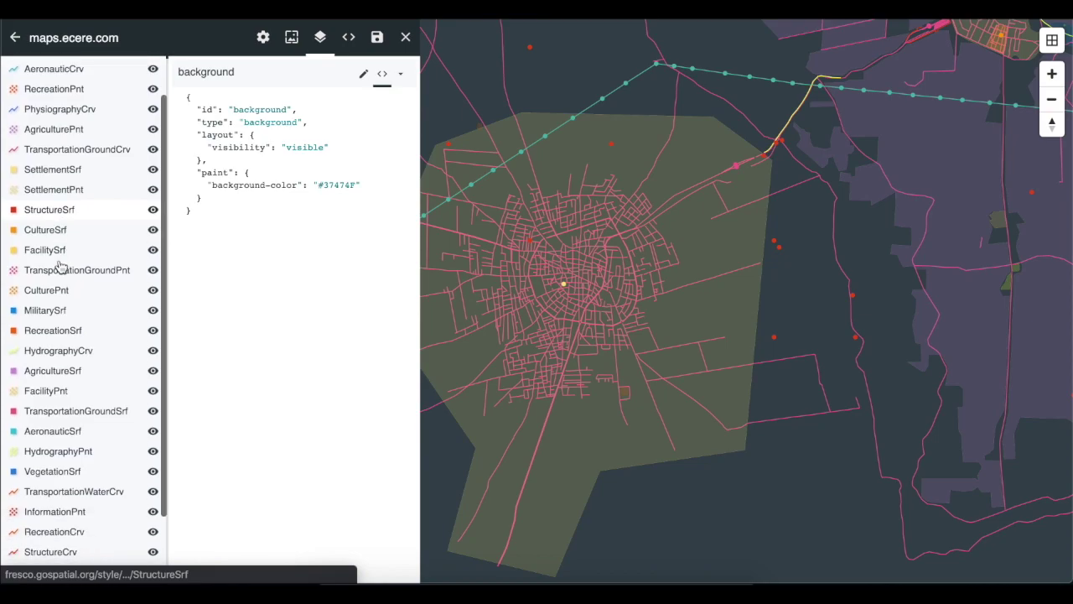
click(531, 257)
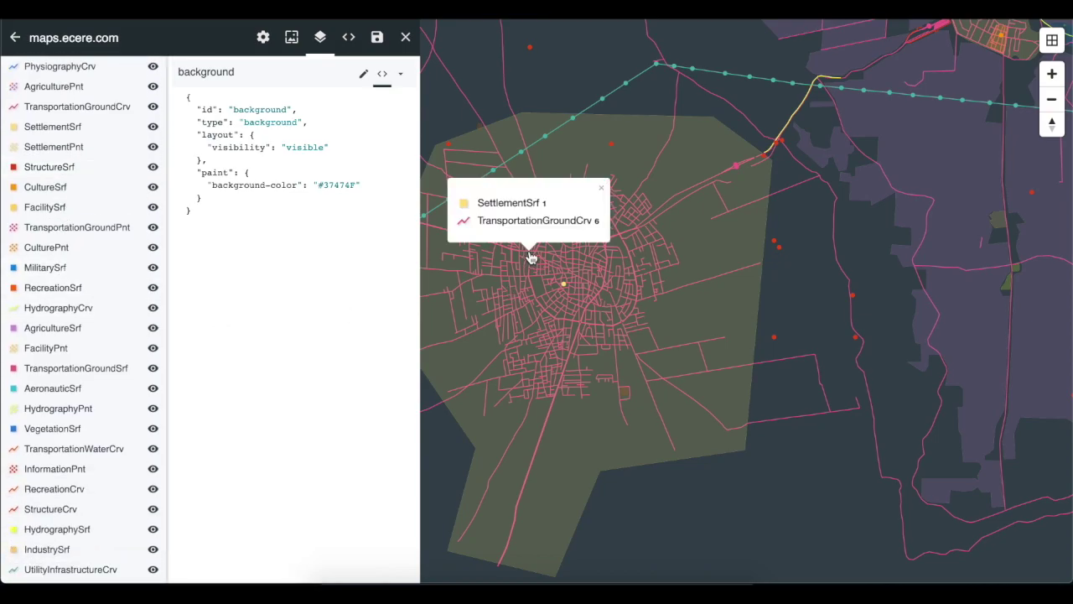
click(500, 219)
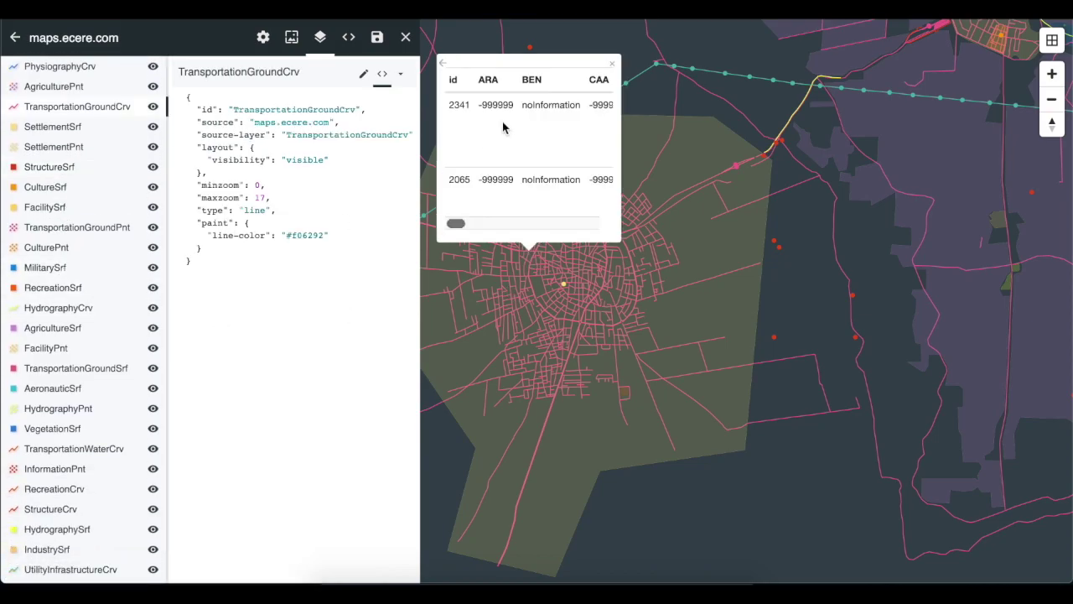
click(613, 66)
scroll(74, 159, up, 2)
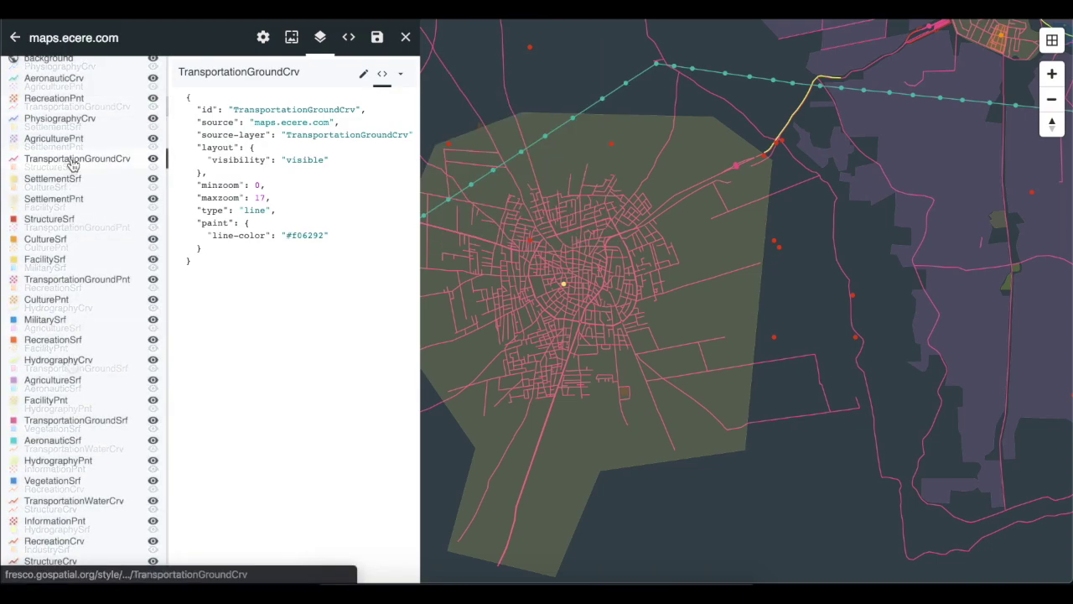
Step: Set TransportationGroundCrv's line-color to blue, rgba(98, 154, 240, 1), in the form view
click(364, 74)
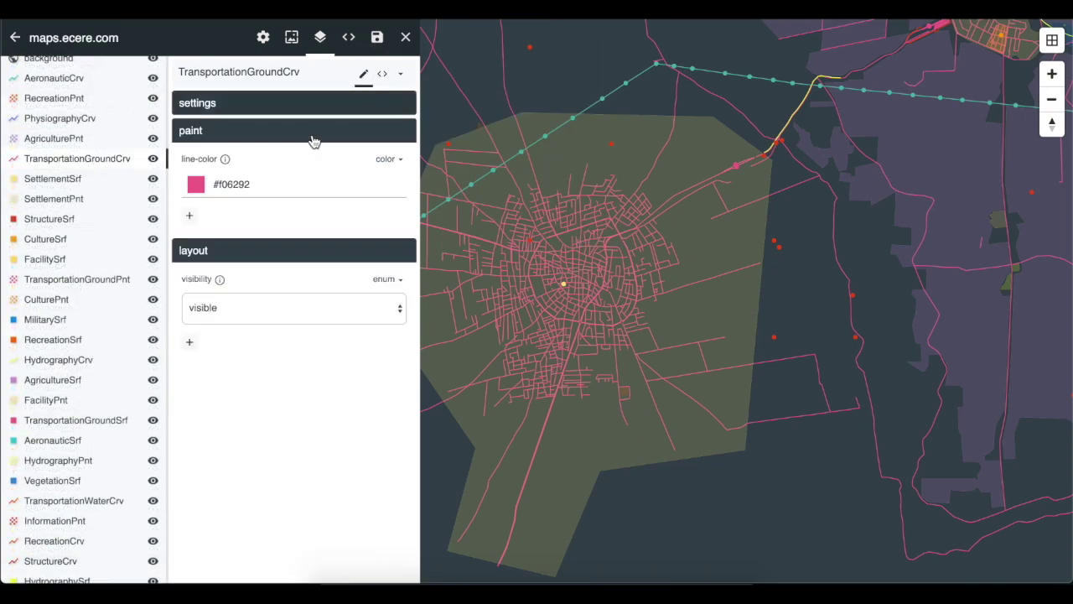
click(197, 186)
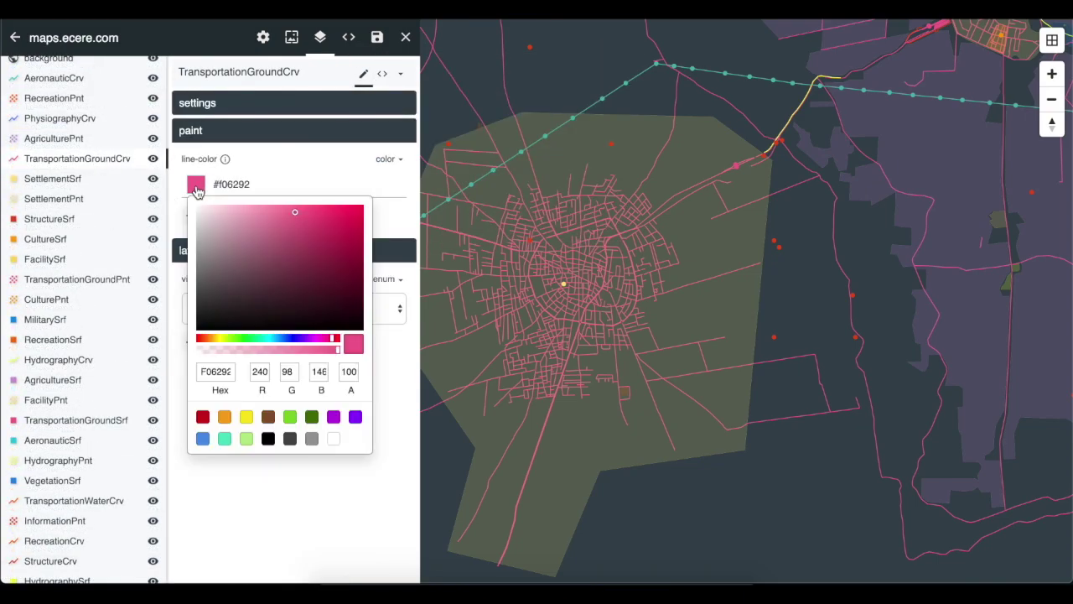
click(283, 341)
click(271, 255)
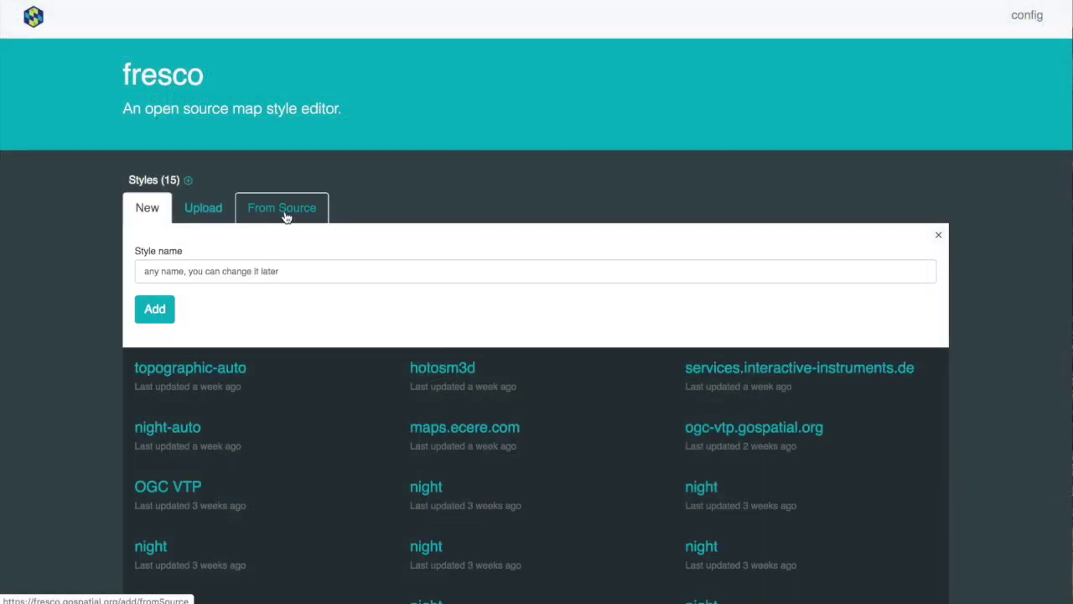
Step: Create a style from the pasted vtp2.geo-solutions.it Daraa tiles metadata URL
click(285, 217)
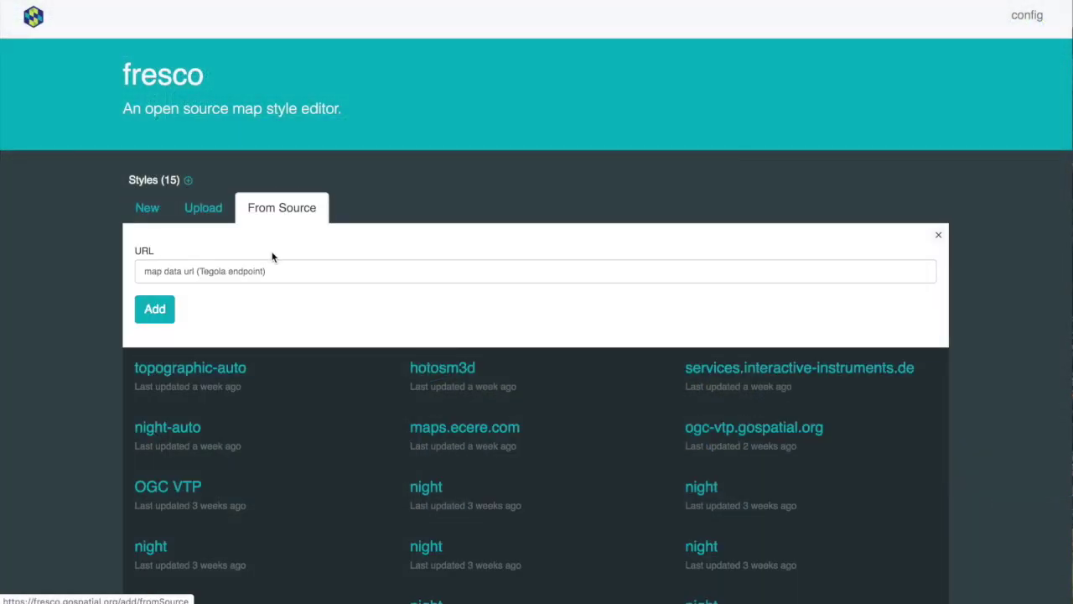
click(249, 279)
text(https://vtp2.geo-solutions.it/geoserver/ogc/tiles/collections/vtp:daraa_vtp/tiles/WebMercatorQuad/metadata?f=application%2Fjson)
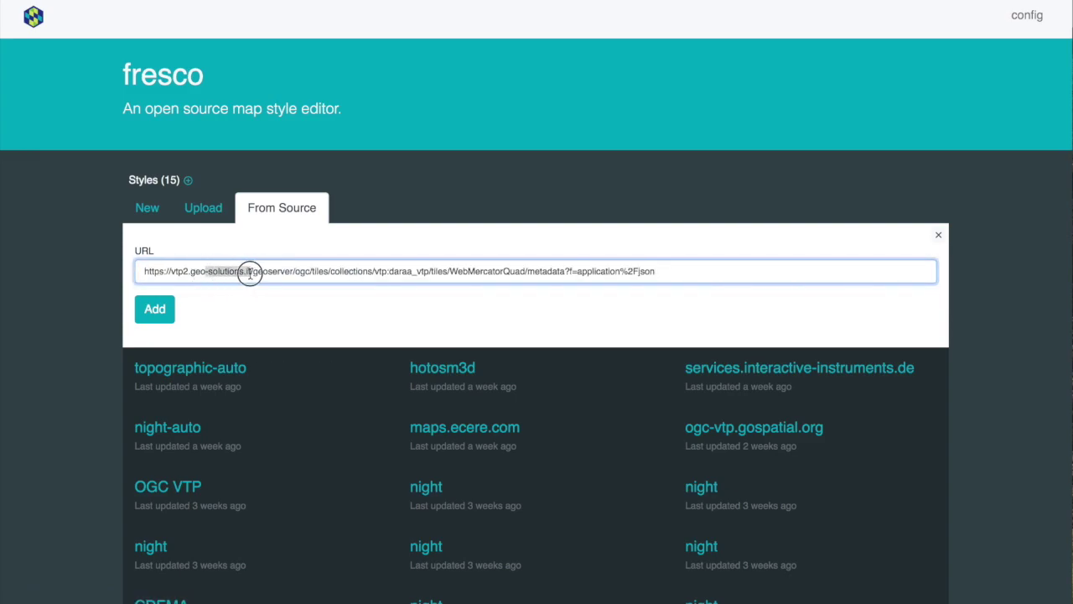
click(158, 320)
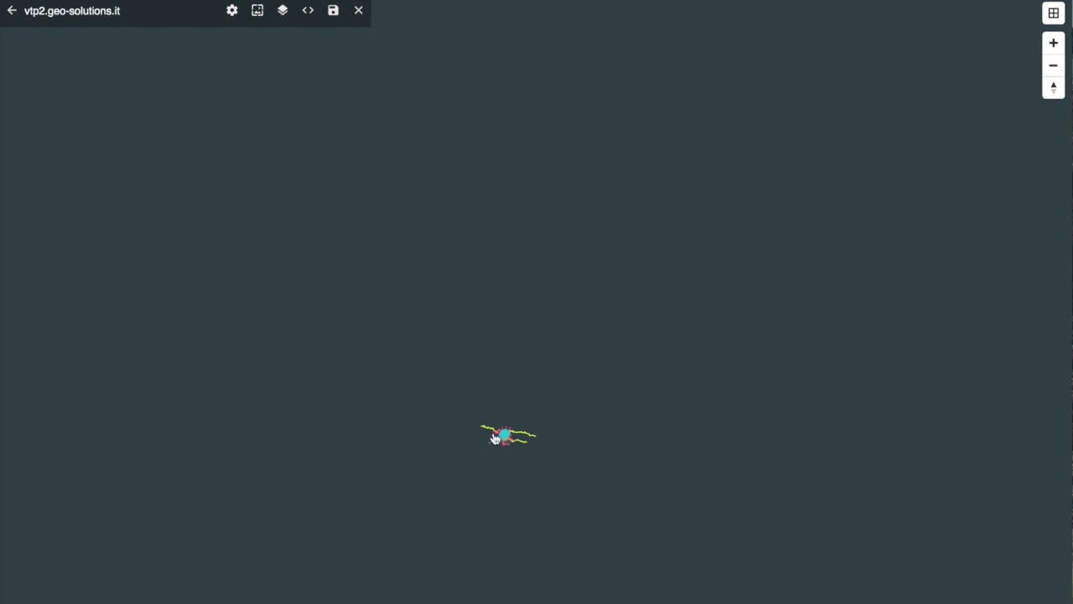
Step: Zoom into Dar'a's city centre and review the new style's layers and data source
scroll(512, 440, up, 5)
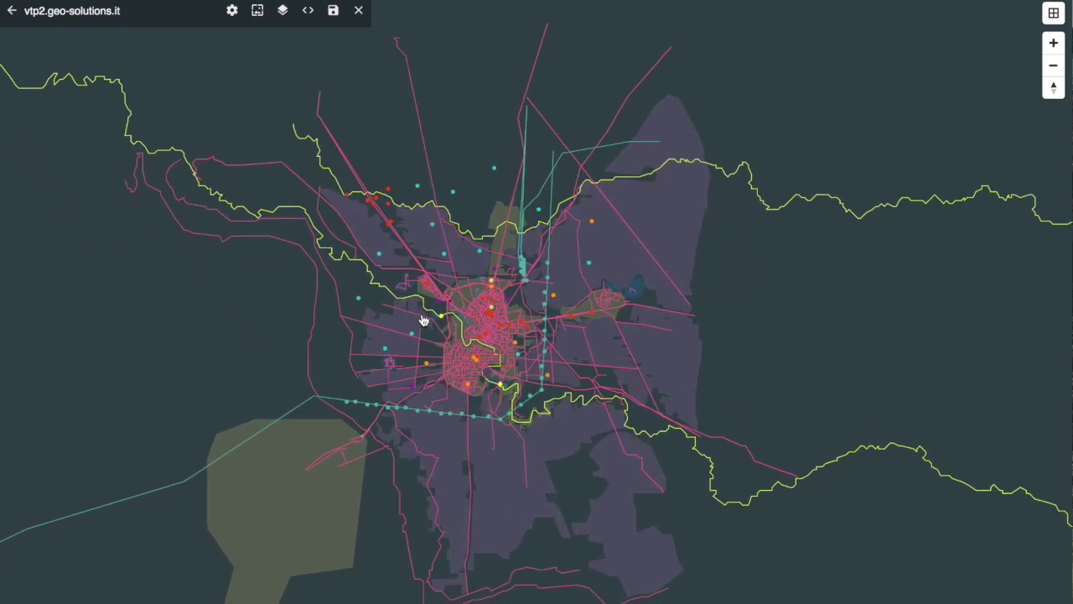
drag(428, 312, 539, 393)
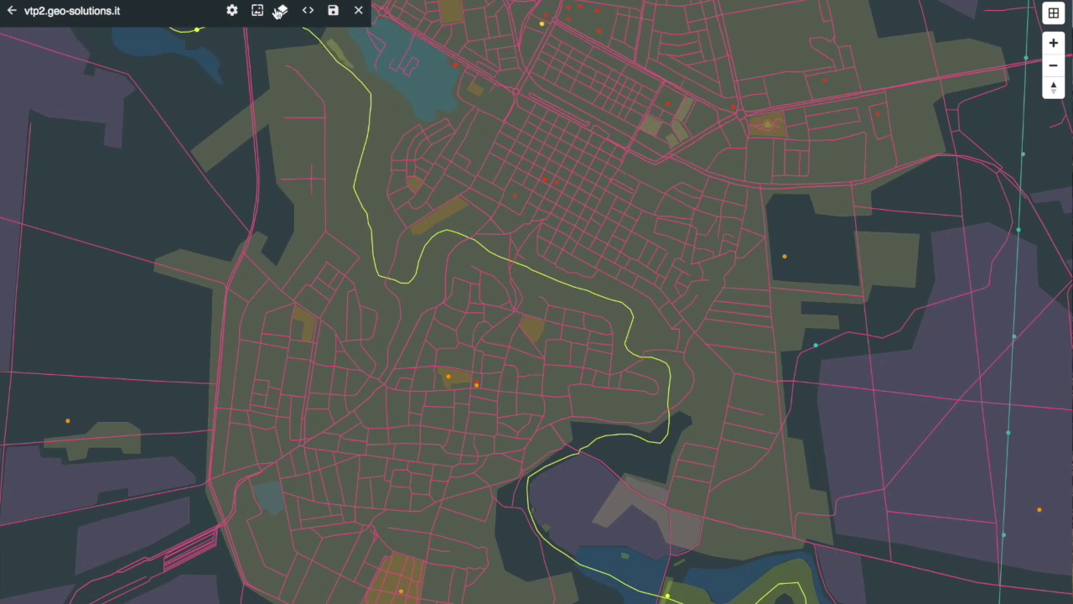
click(283, 10)
click(257, 11)
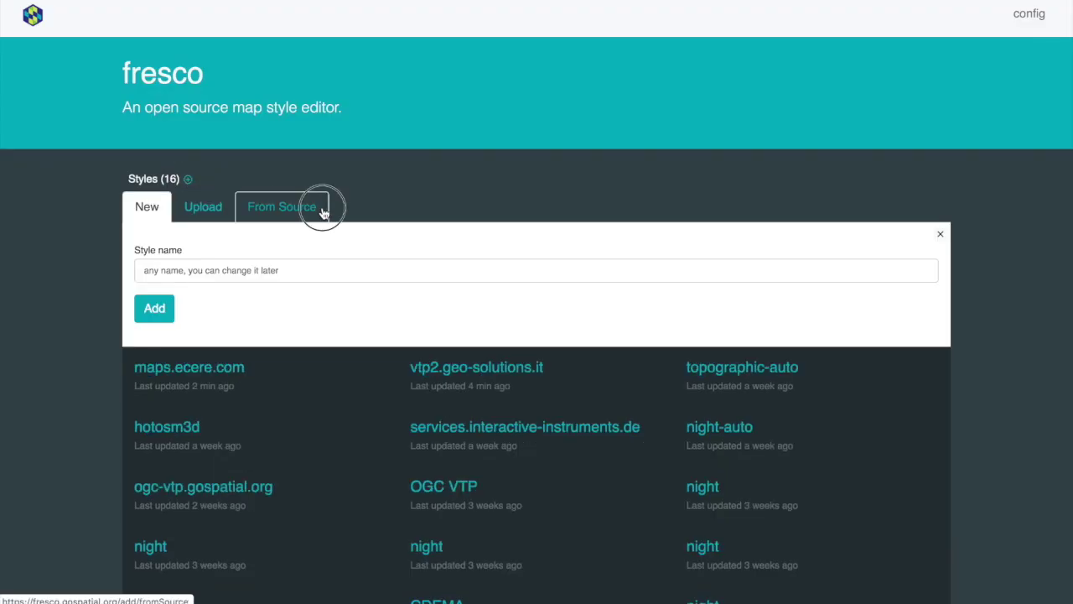
click(324, 213)
Step: Create a style from the services.interactive-instruments.de daraa WebMercatorQuad source and list its 34 layers
click(285, 266)
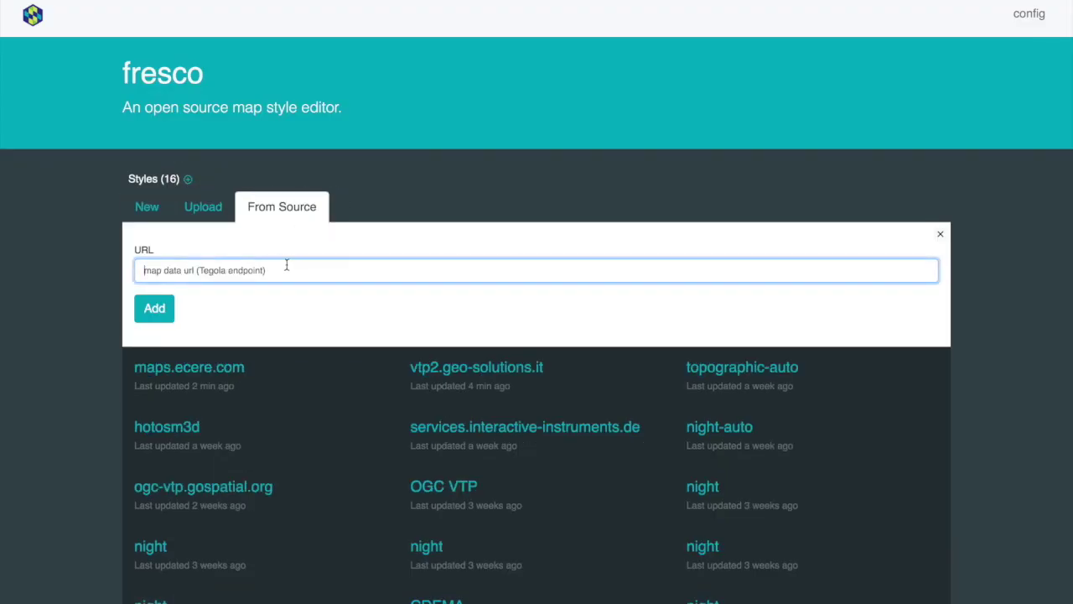
text(https://services.interactive-instruments.de/t15/daraa/tiles/WebMercatorQuad/metadata?f=json)
drag(192, 270, 290, 277)
click(146, 309)
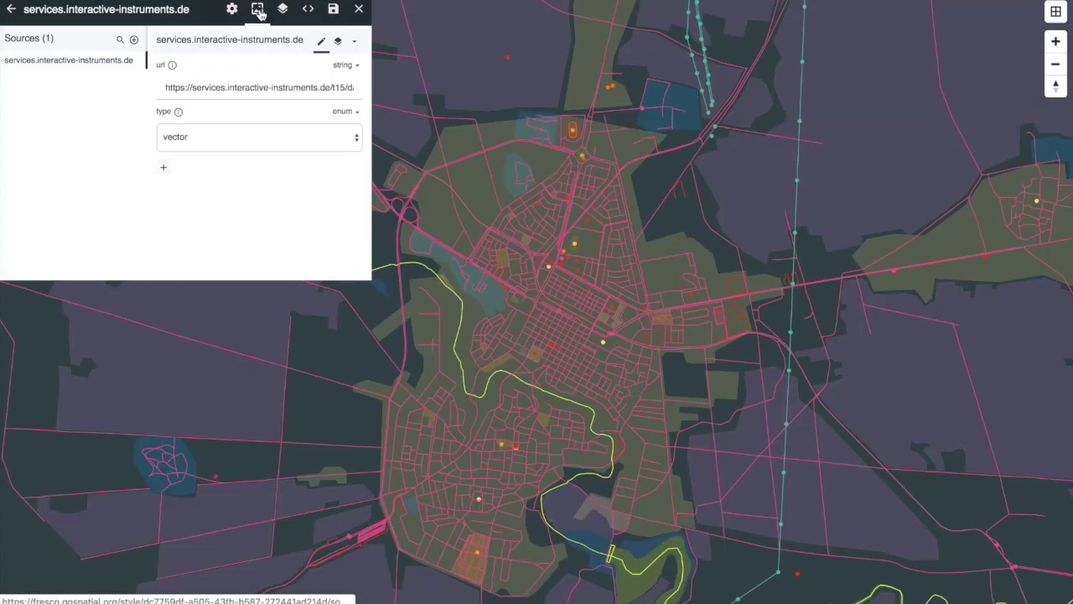
click(284, 9)
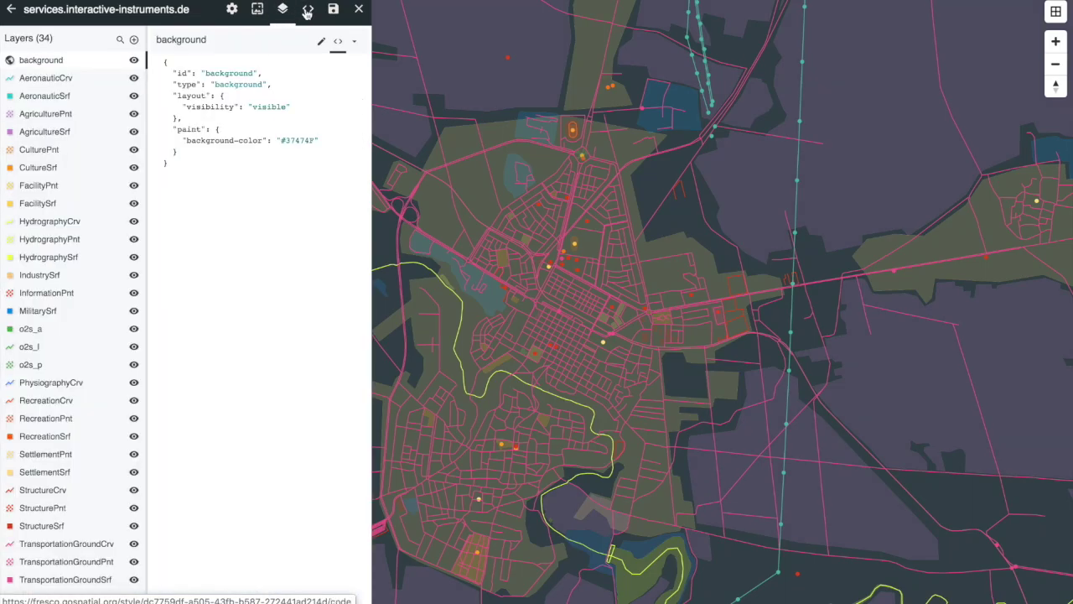